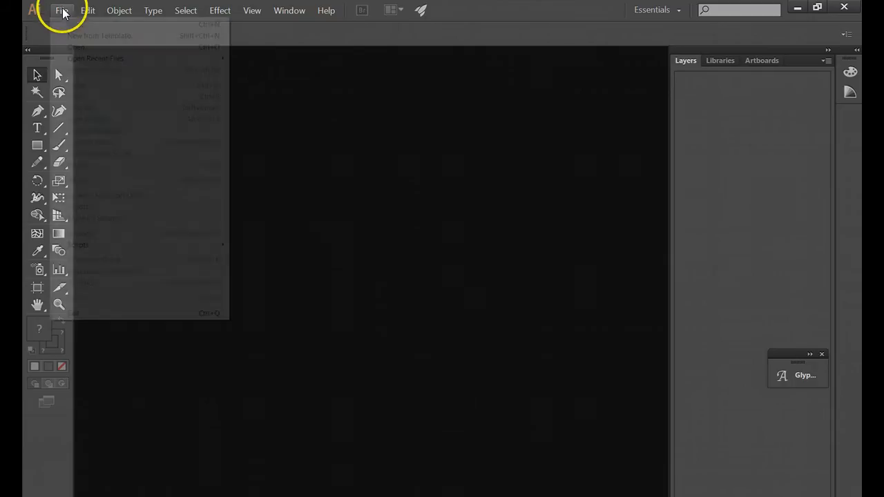
Step: Create a new landscape document 24 in wide and 12 in high with one artboard
left_click(86, 28)
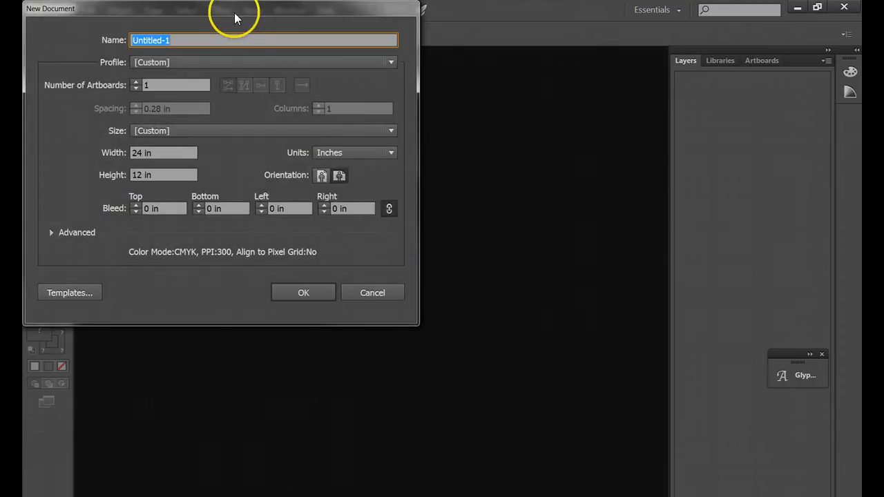
left_click_drag(234, 12, 361, 105)
left_click(284, 243)
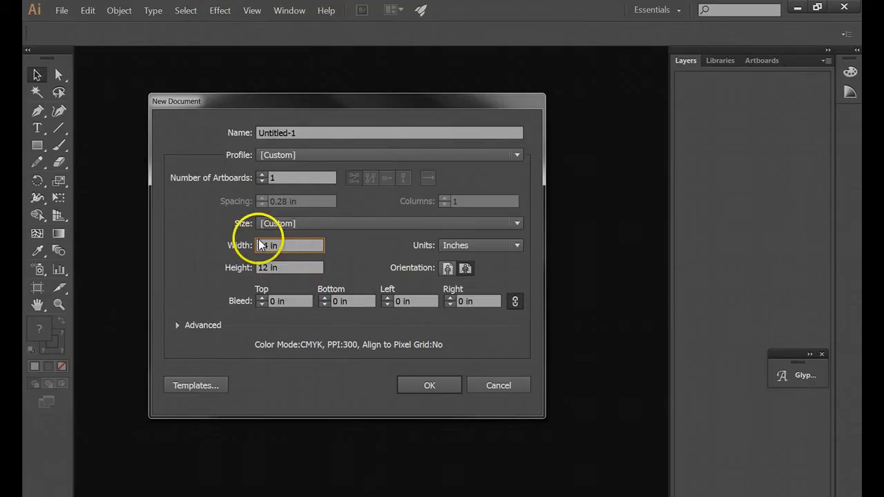
left_click_drag(257, 246, 270, 245)
left_click(268, 268)
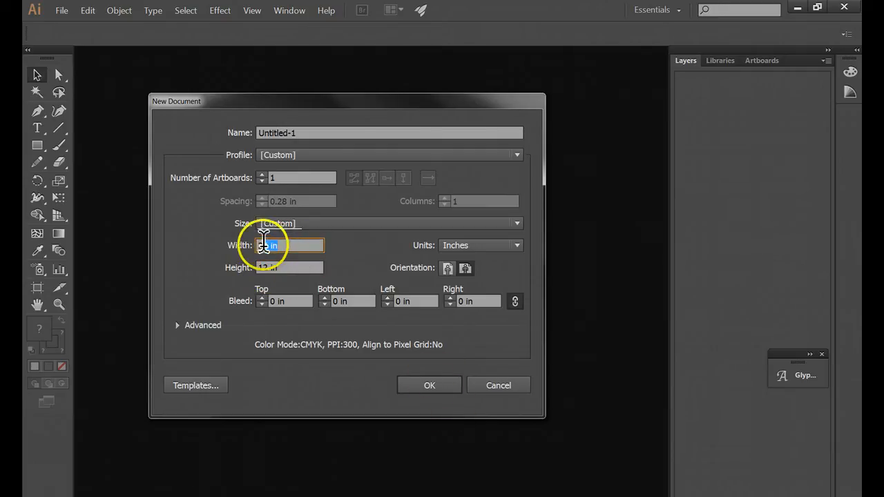
left_click(450, 391)
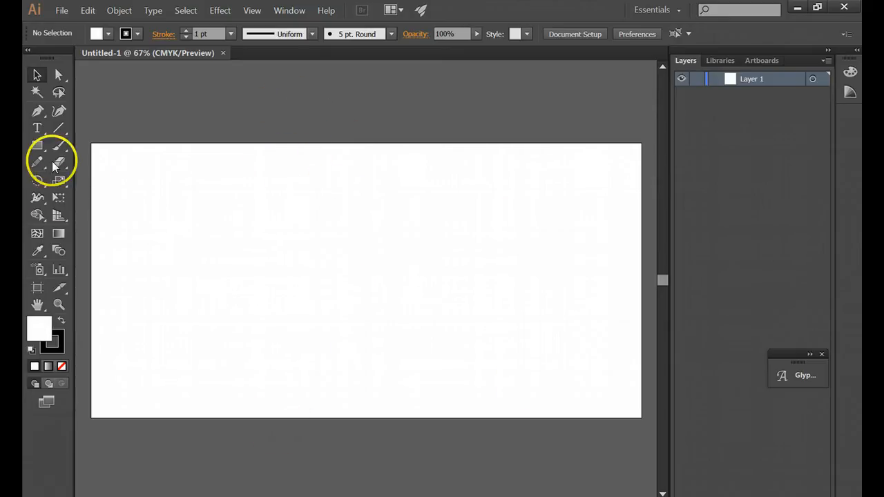
Step: Add the text "Welcome" on the artboard and set its font to Samantha Upright
left_click(39, 128)
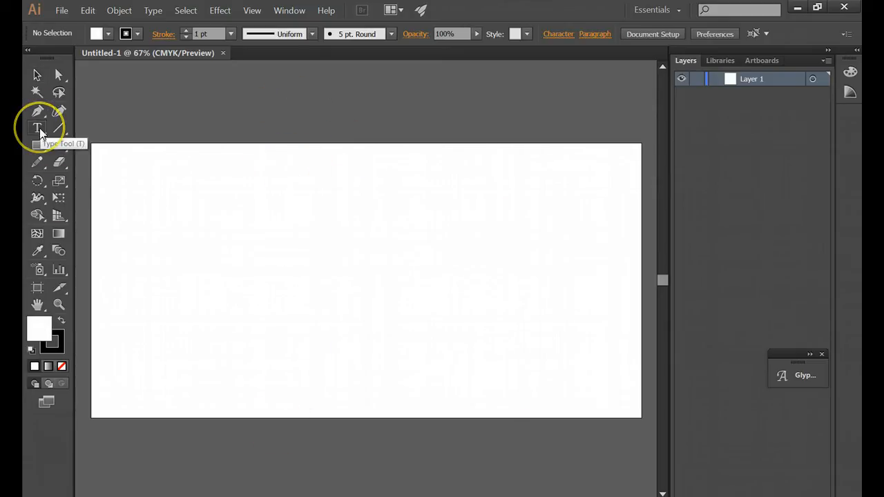
left_click(165, 232)
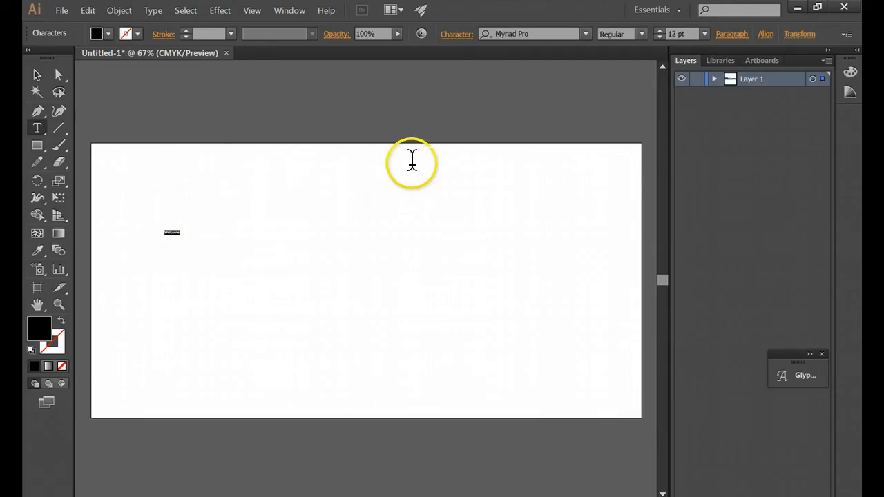
left_click(585, 34)
type("S")
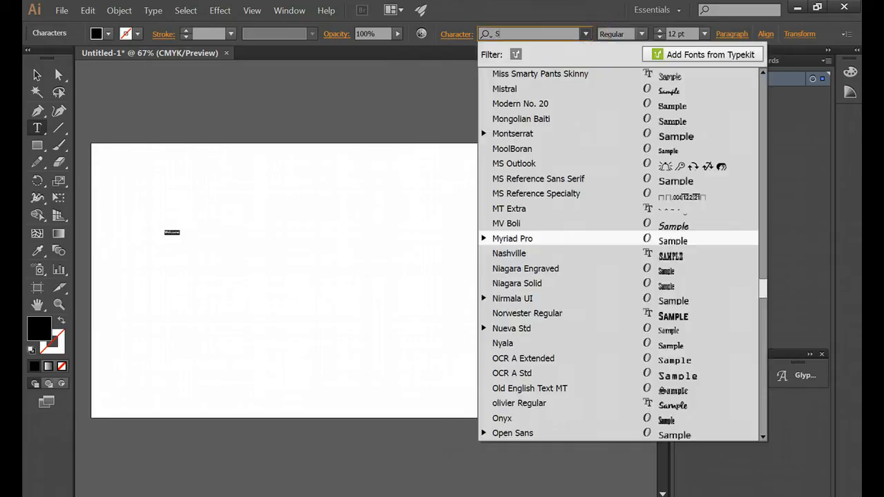
type("amanth")
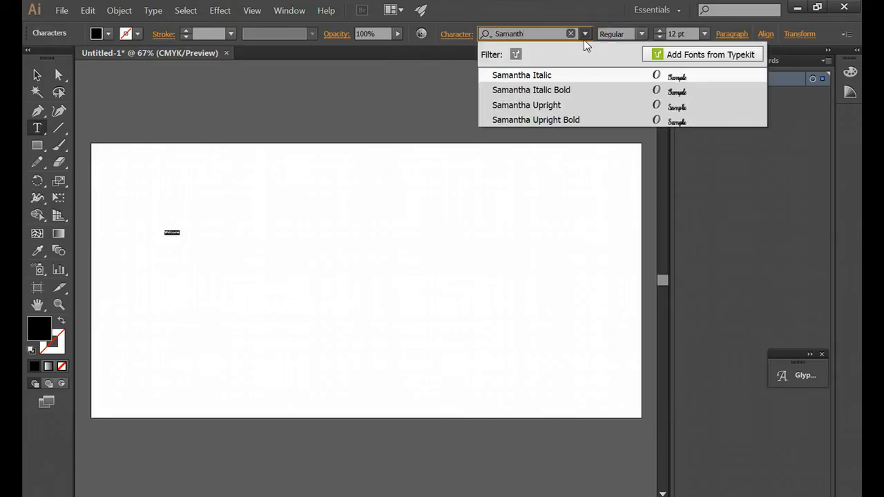
left_click(558, 106)
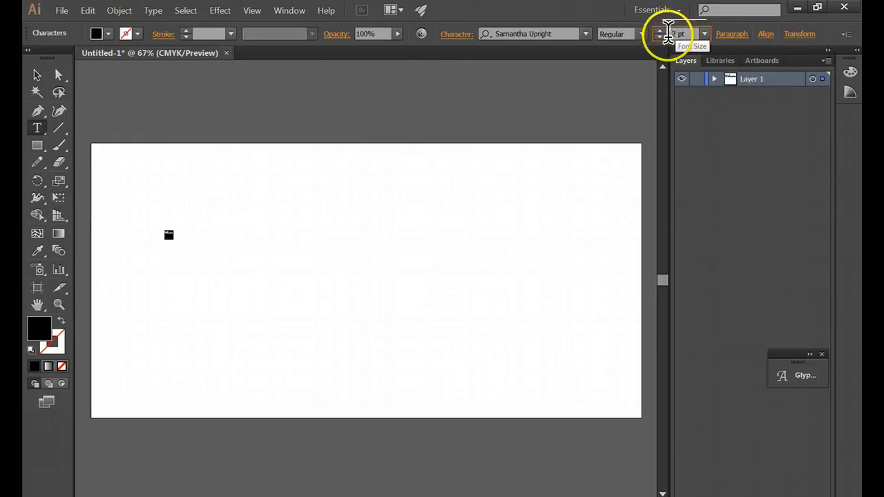
Step: Set the "Welcome" text to 412 pt and move it to about the middle of the artboard
left_click(670, 34)
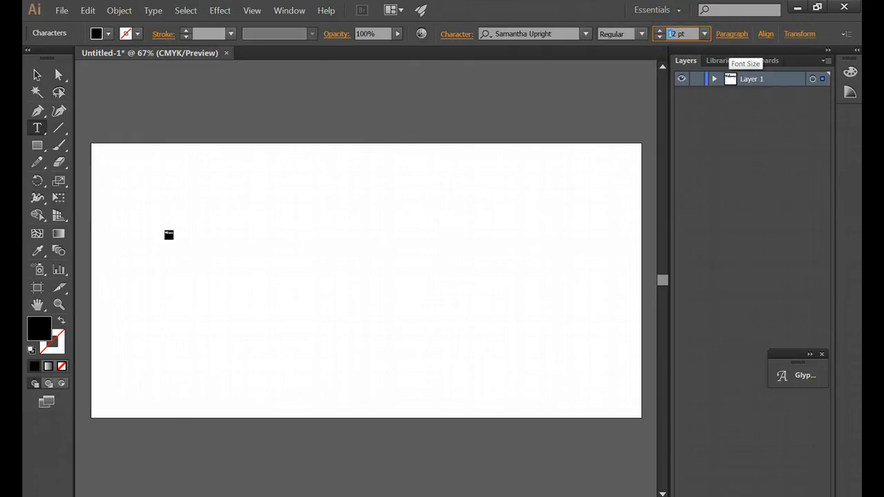
type("412")
key("Return")
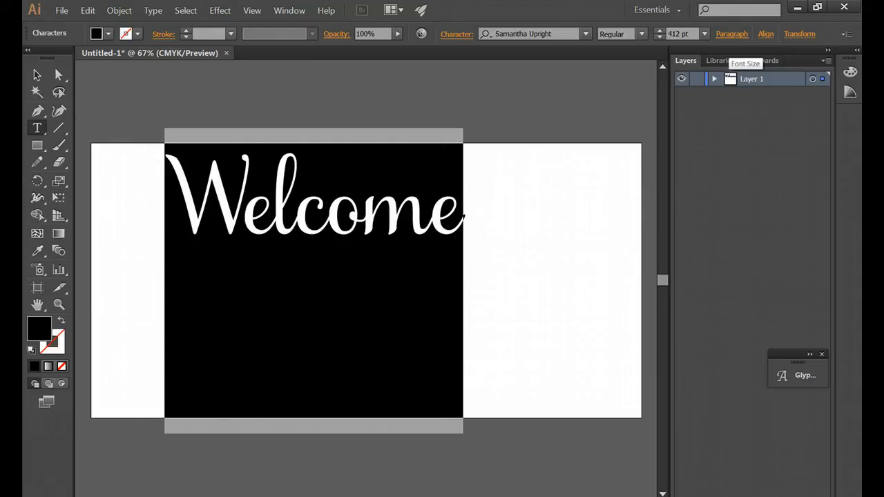
left_click(37, 73)
left_click_drag(322, 211, 369, 275)
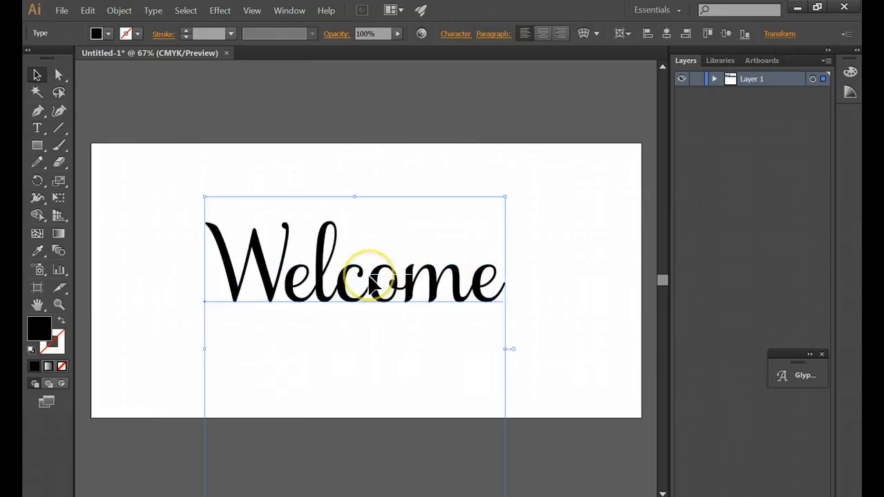
left_click(571, 277)
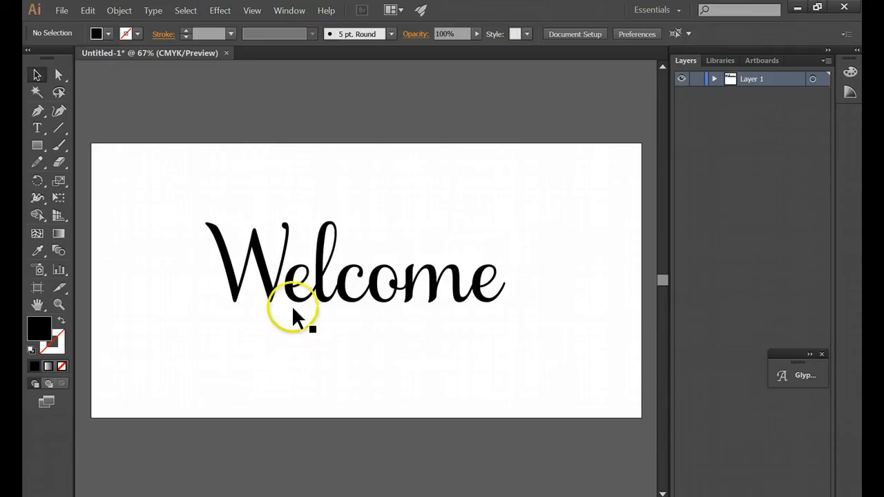
Step: Bring up the Samantha Upright glyphs and replace the W of "Welcome" with its ss03 alternate, which has a large curl at its start
left_click(154, 11)
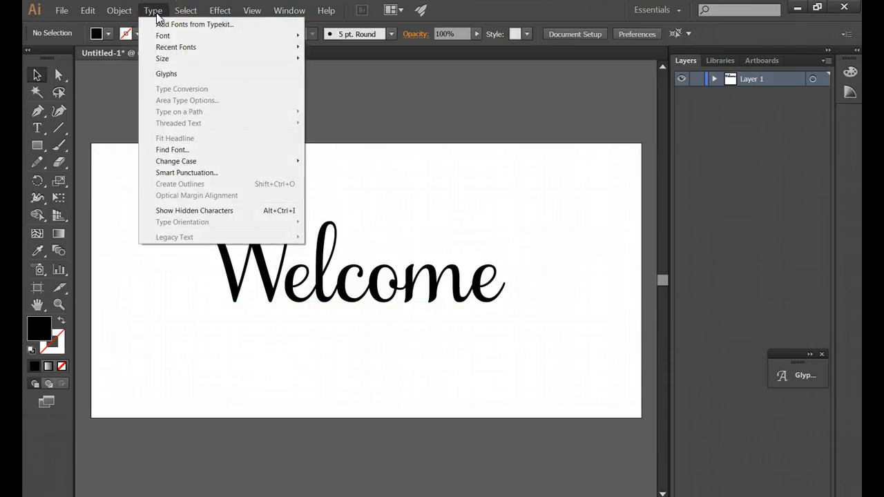
left_click(166, 74)
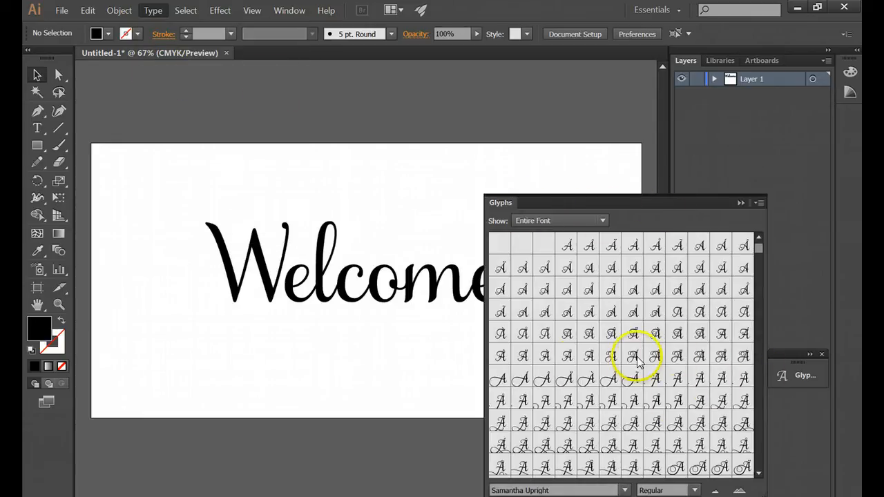
left_click_drag(641, 203, 683, 102)
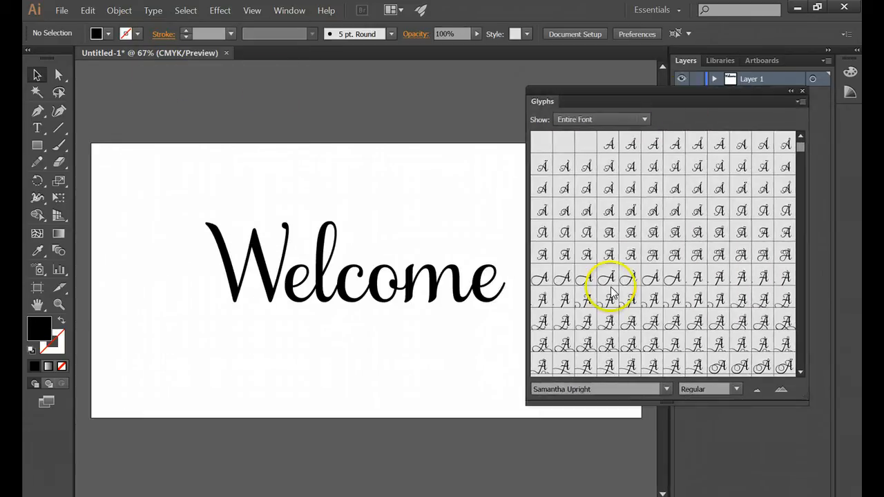
left_click(290, 280)
double_click(288, 278)
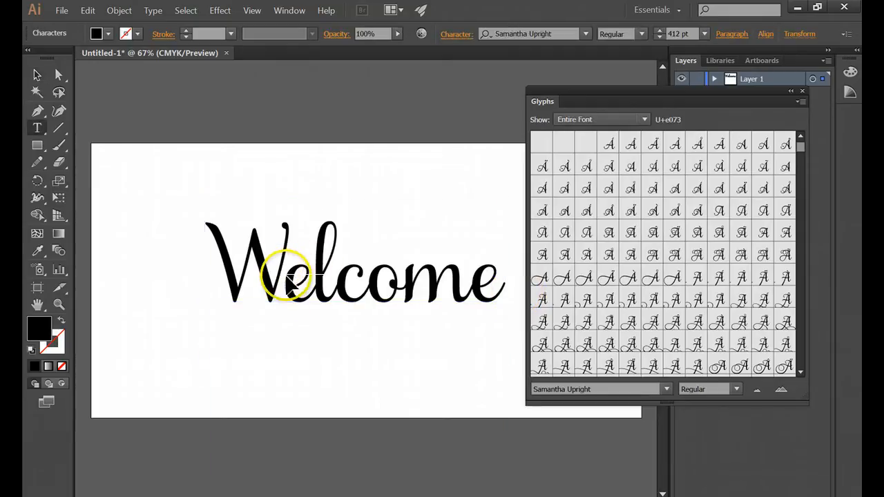
left_click_drag(285, 280, 217, 276)
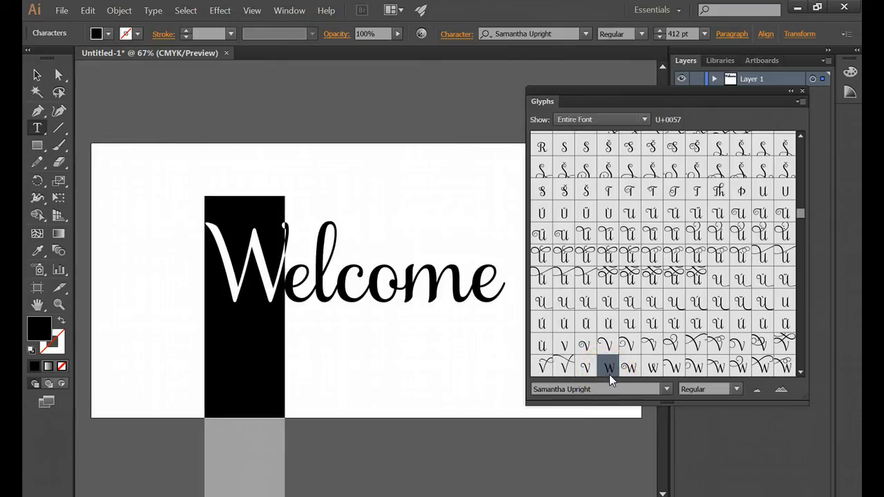
left_click(627, 367)
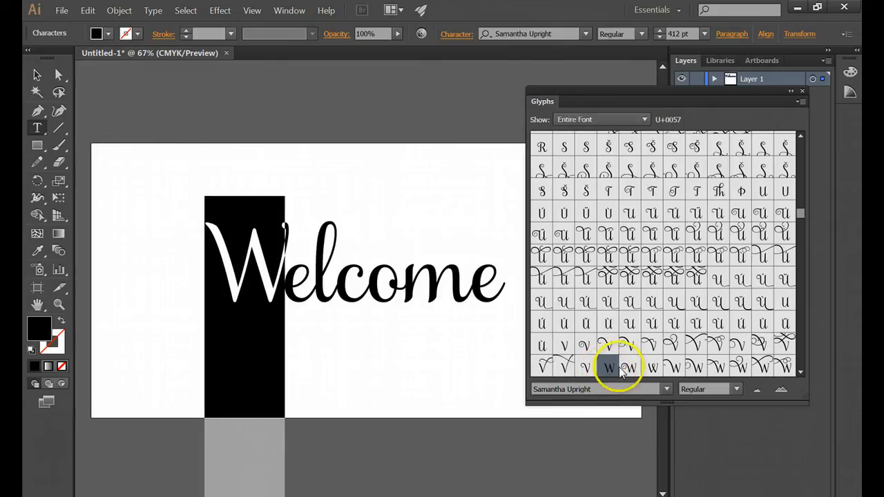
double_click(670, 367)
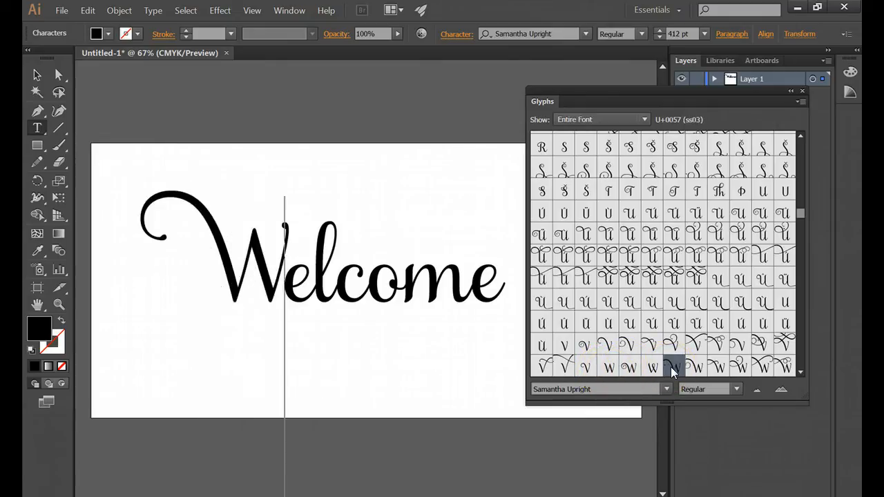
Step: Try the ss02 alternate with a large curl above the letter for the final e of "Welcome"
left_click(487, 291)
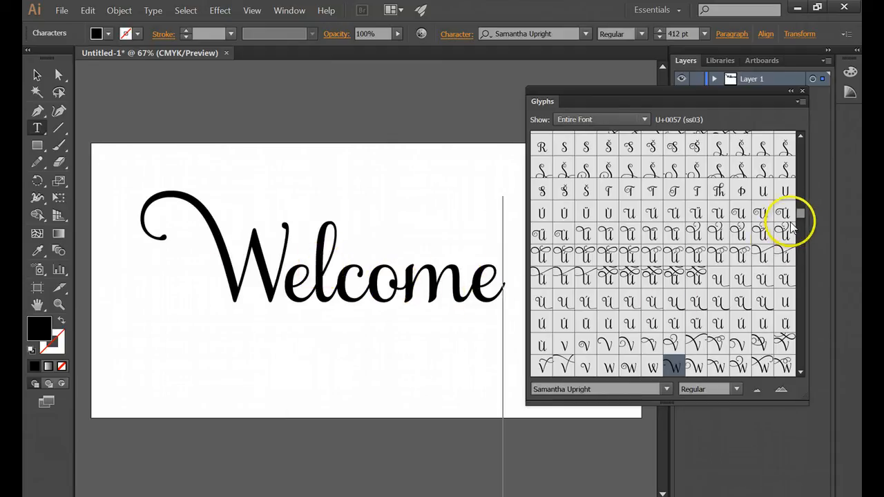
key("shift+Left")
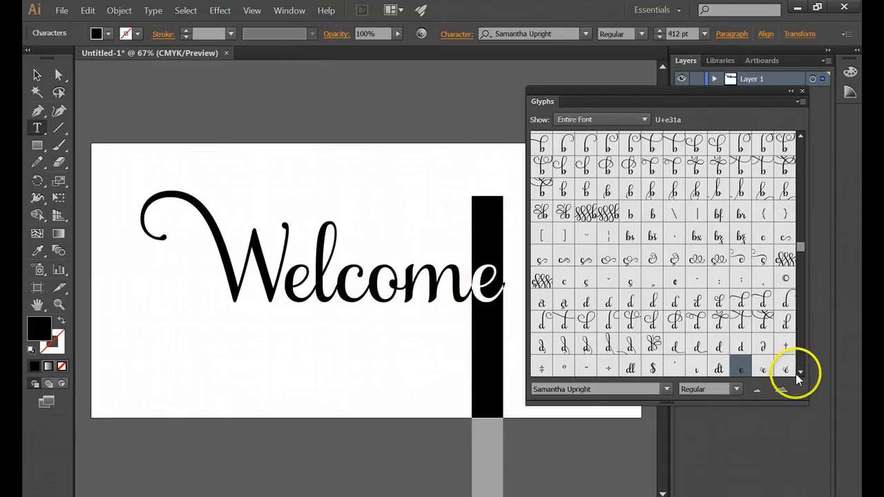
scroll(799, 374, "down", 5)
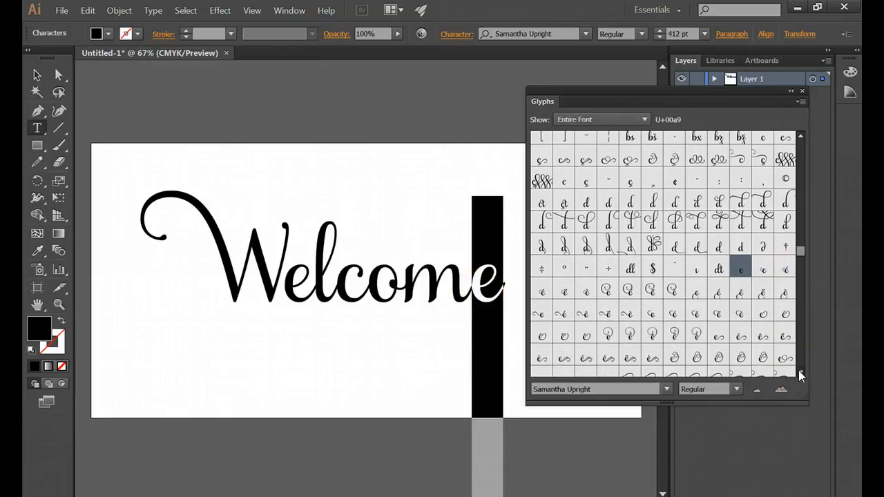
scroll(798, 370, "down", 1)
double_click(607, 277)
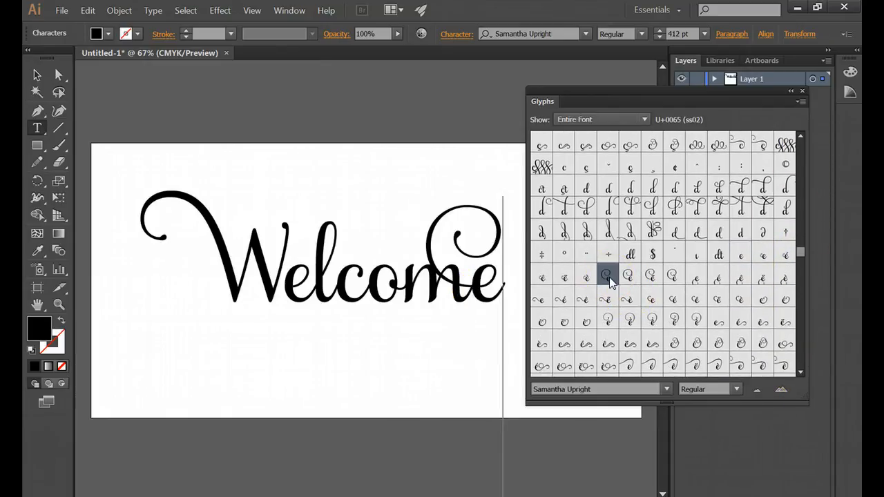
Step: Try other alternates on the final e: a curl below, an accented ê with a curl above, and an upturned looping tail
left_click_drag(498, 277, 481, 280)
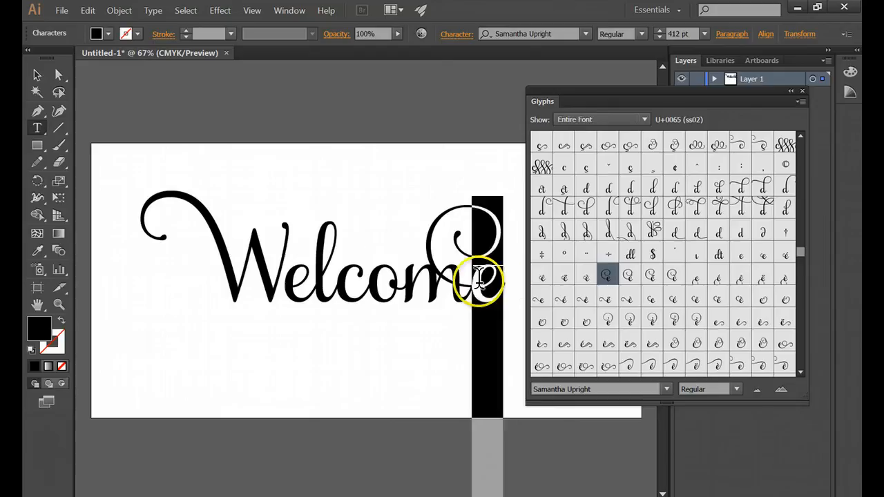
double_click(697, 278)
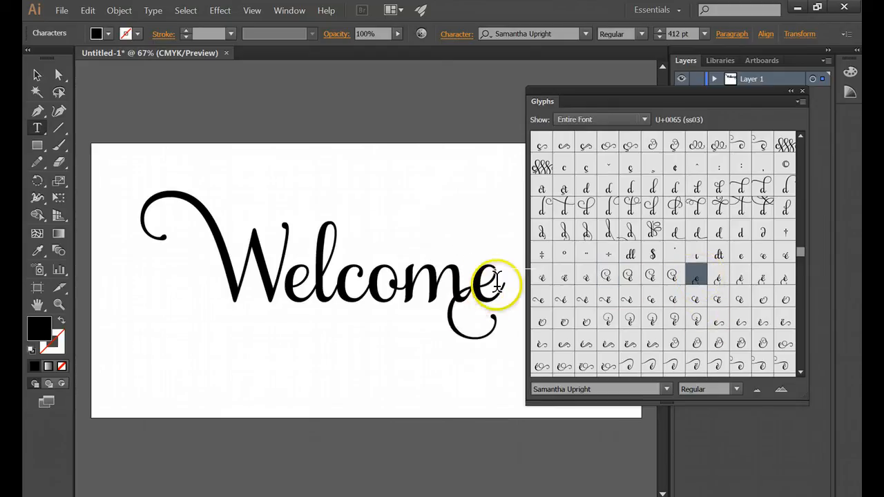
left_click_drag(498, 288, 475, 288)
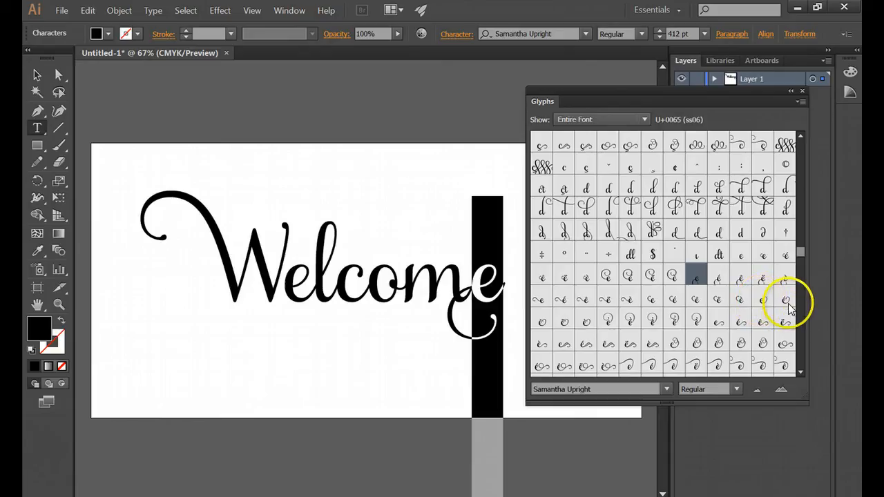
double_click(651, 324)
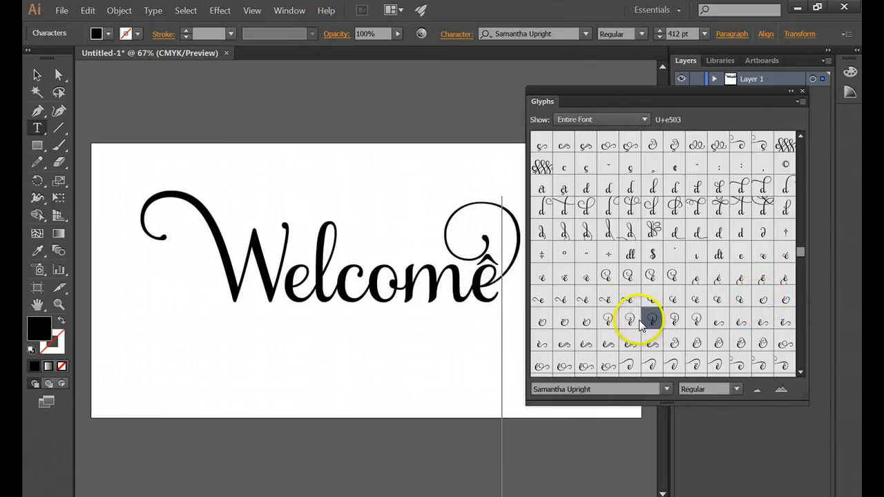
left_click_drag(498, 286, 477, 284)
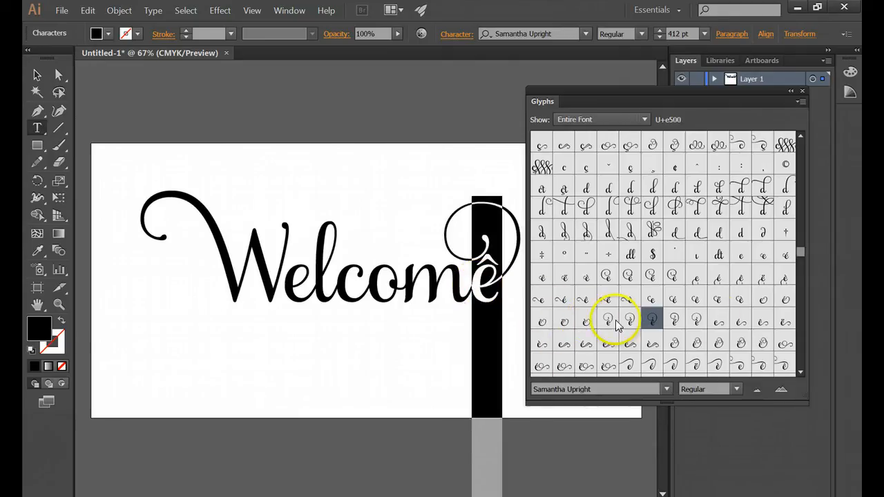
double_click(763, 299)
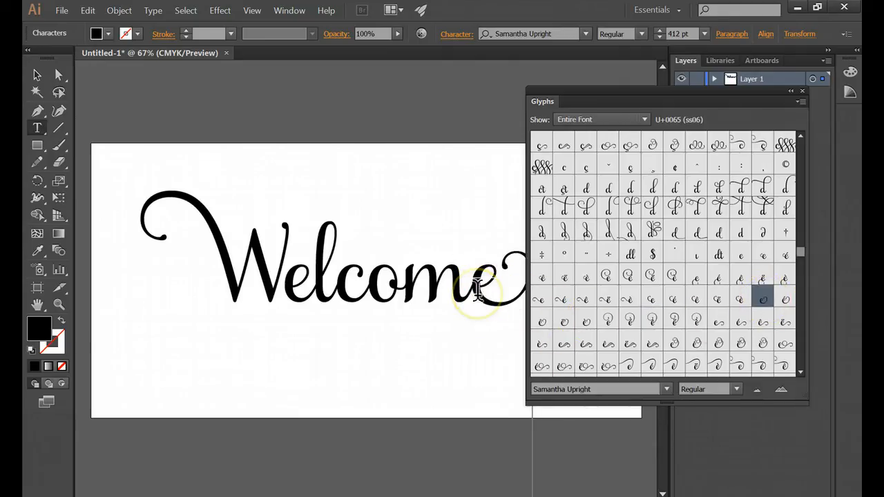
Step: Check the Welcome wall photo in Picasa Photo Viewer, and replace the final e with the alternate ending in a long curled tail
key("alt+Tab")
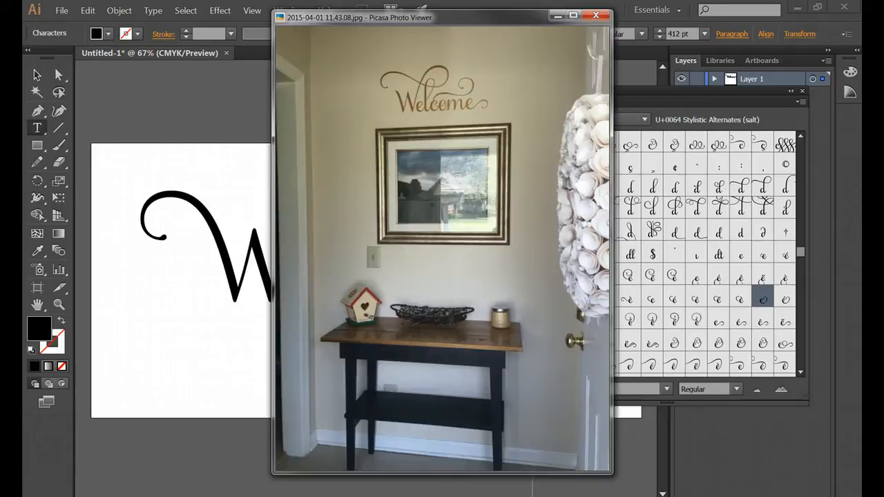
key("alt+Tab")
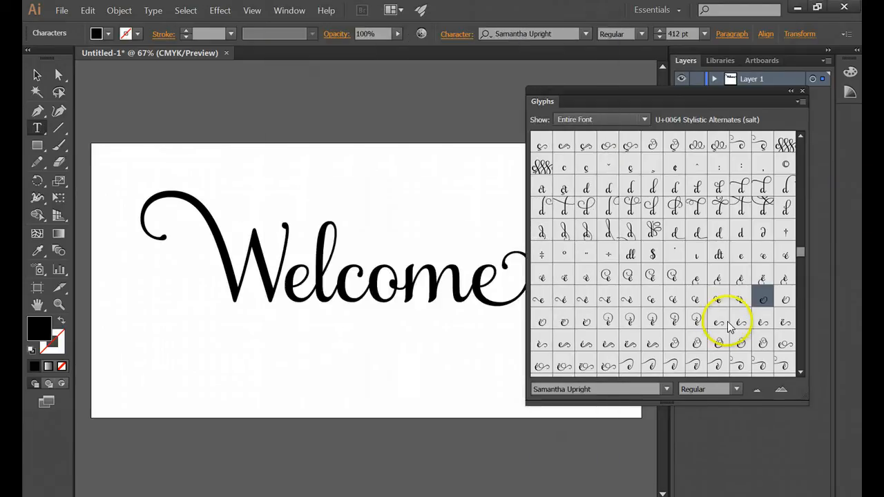
left_click(474, 282)
left_click_drag(474, 282, 504, 286)
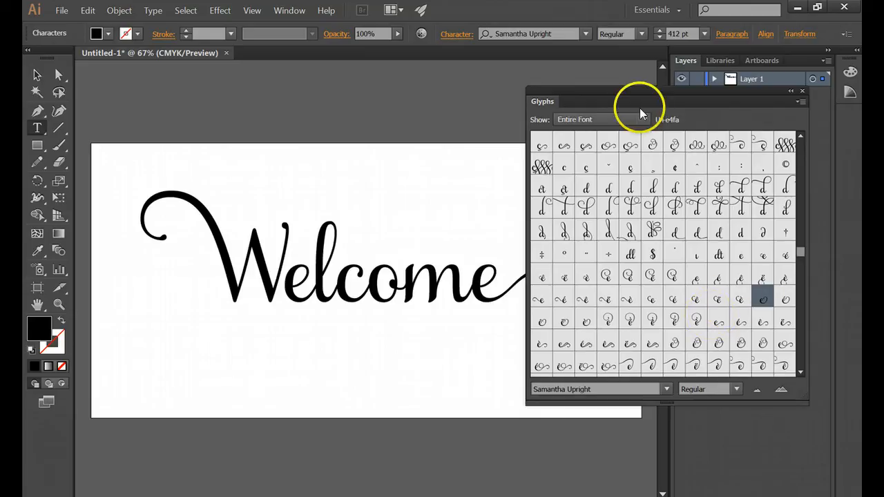
left_click_drag(646, 90, 704, 98)
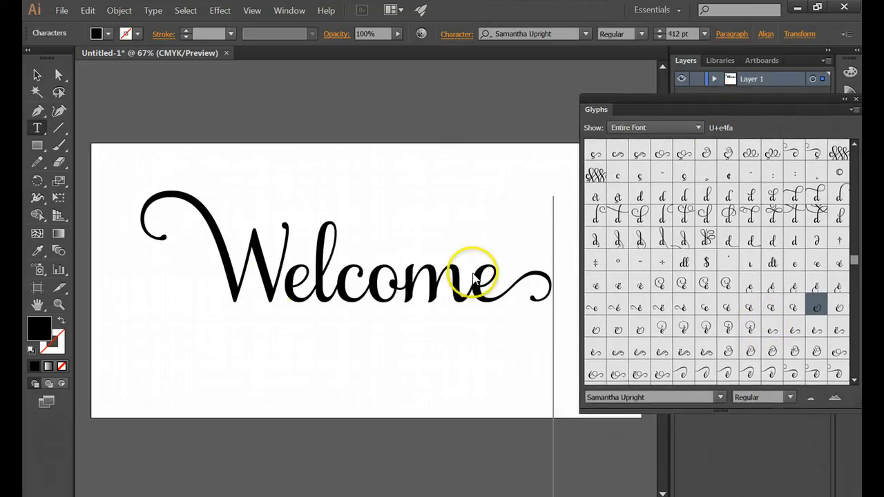
Step: Try an alternate c in "Welcome" with a swash curling back over the l and W, and compare it with the wall photo
left_click_drag(351, 283, 363, 279)
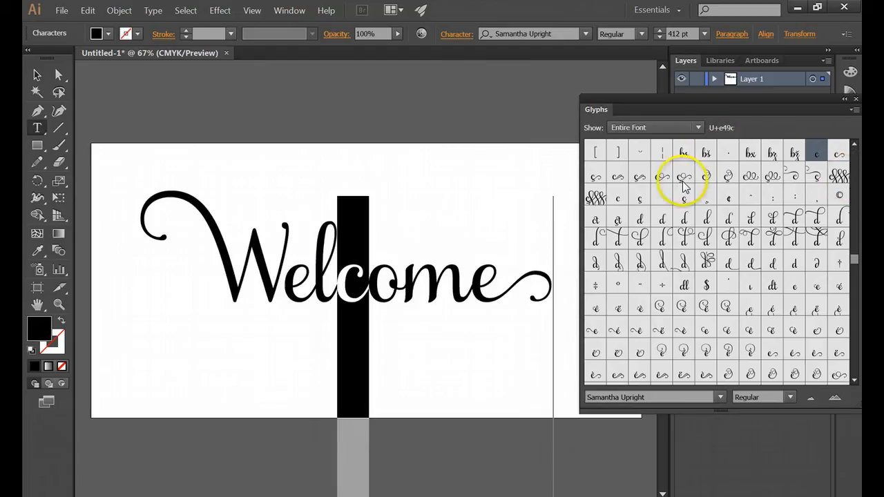
double_click(794, 176)
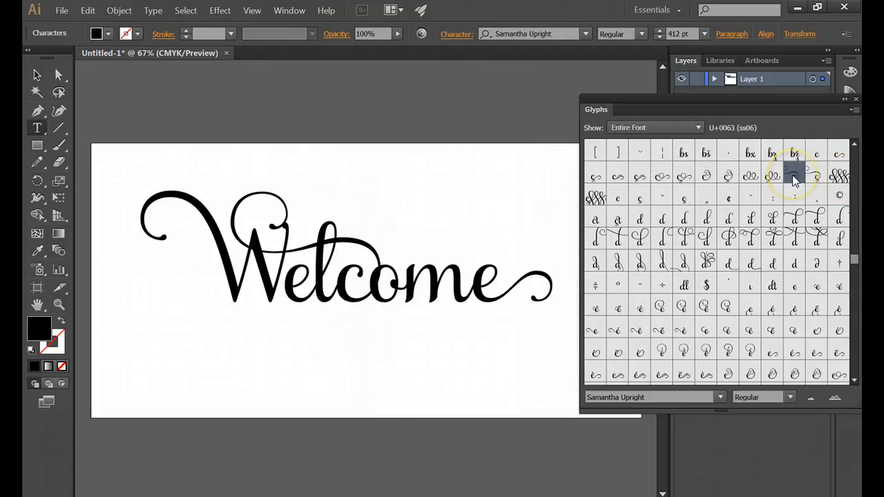
key("alt+Tab")
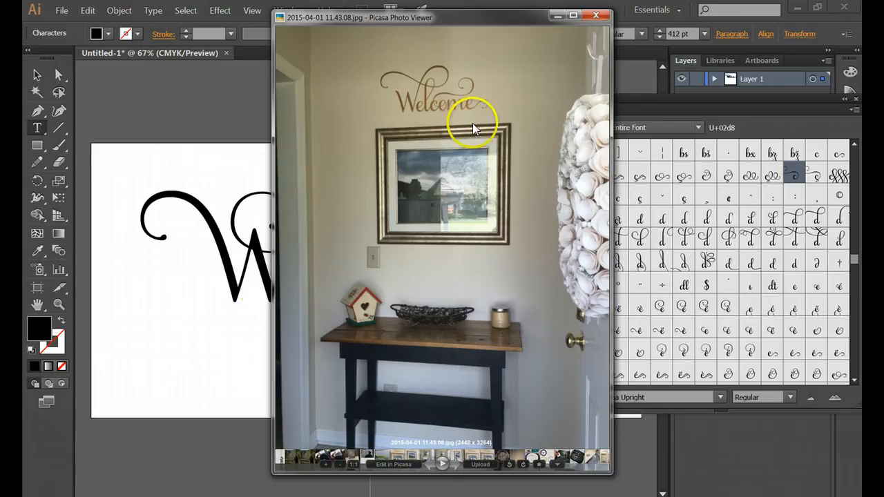
left_click(229, 341)
Step: Restore the plain glyph for the c of "Welcome"
left_click_drag(376, 279, 398, 274)
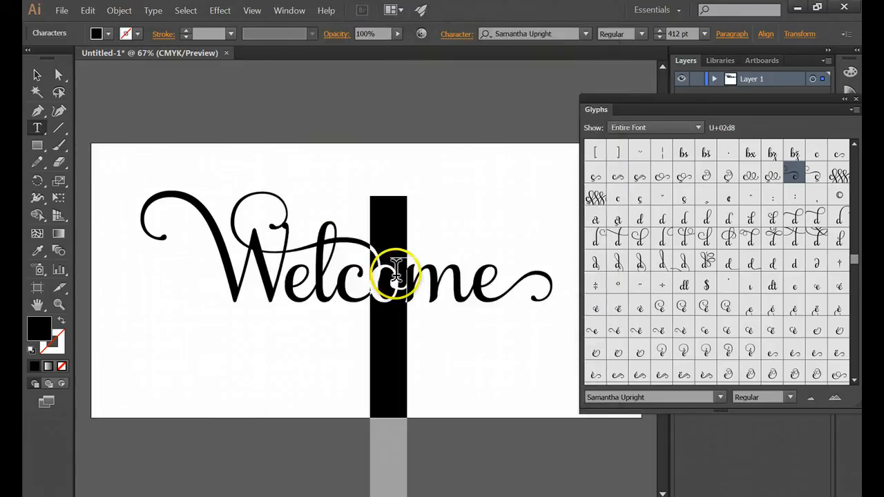
left_click_drag(340, 281, 359, 280)
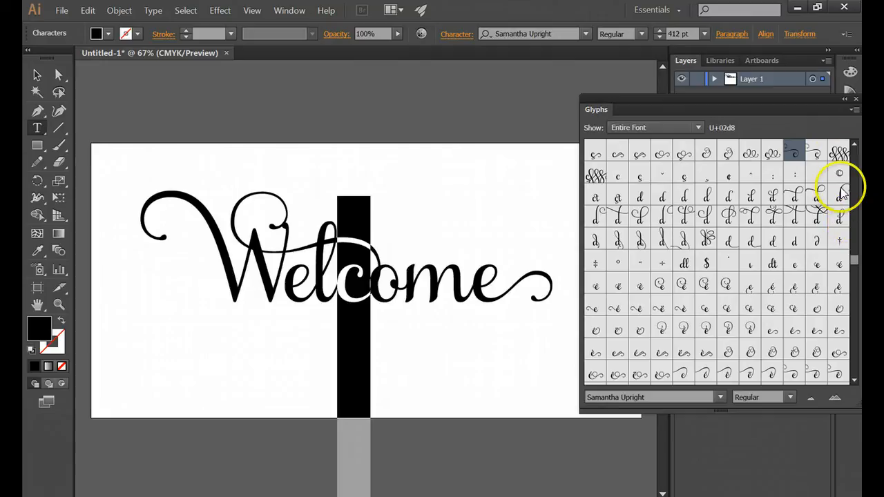
left_click(854, 144)
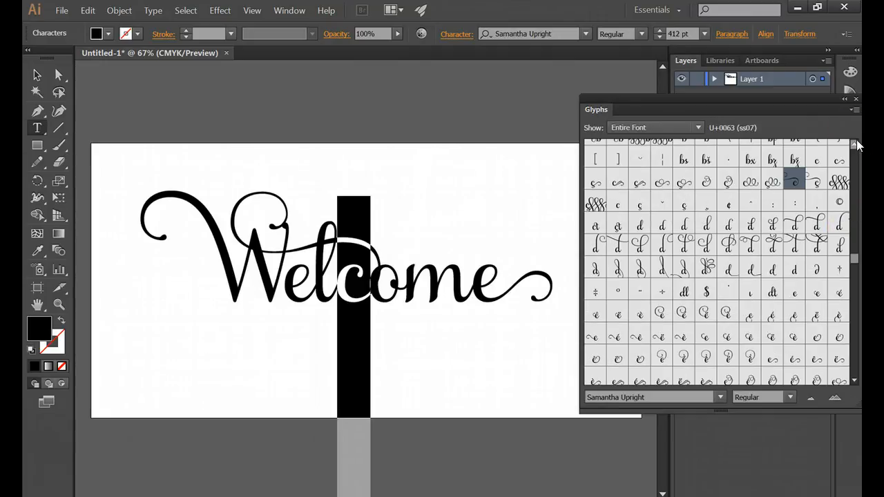
left_click(854, 144)
double_click(817, 175)
left_click(446, 269)
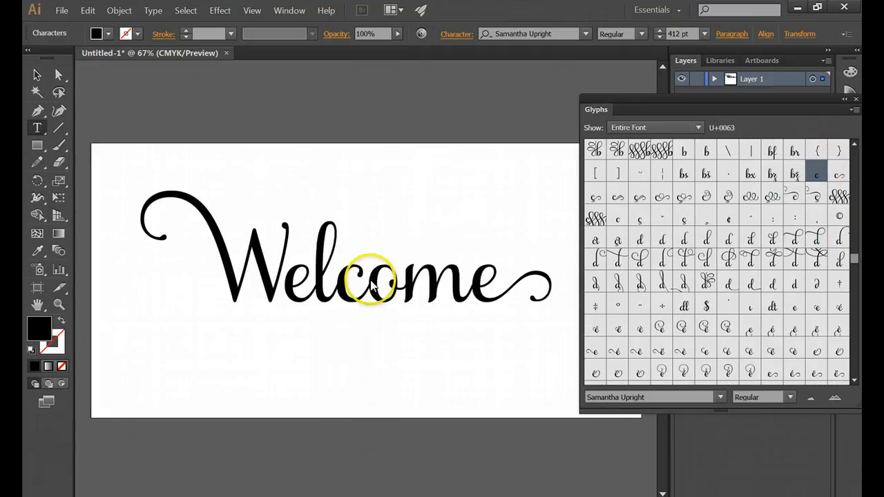
Step: Try the ss06 alternate for the o of "Welcome", with a low curl reaching back through the l
left_click_drag(371, 274, 388, 272)
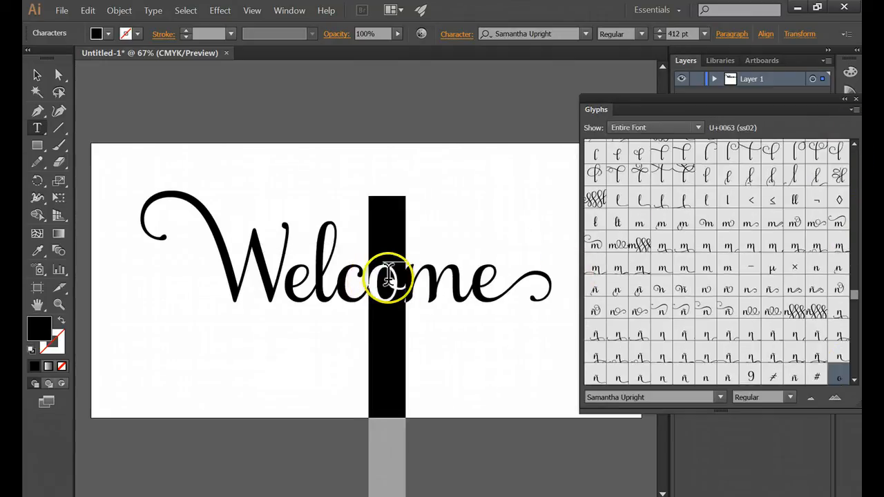
left_click(854, 382)
left_click(854, 382)
left_click(854, 381)
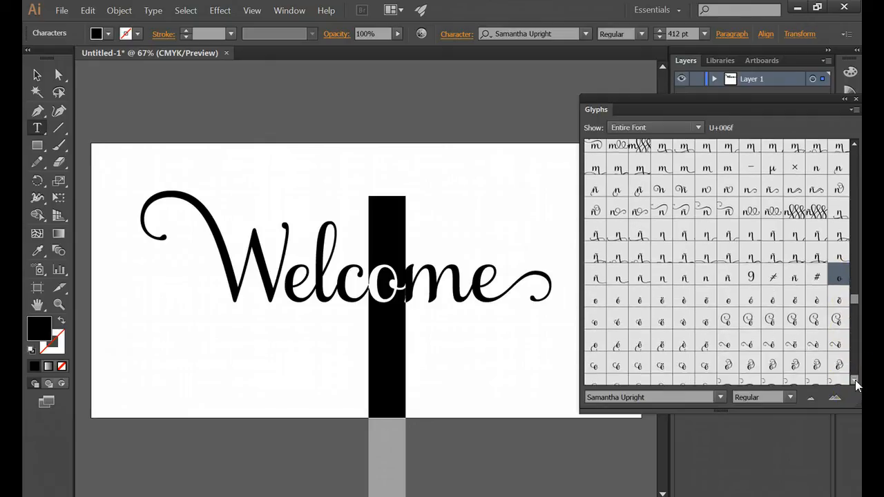
left_click(855, 382)
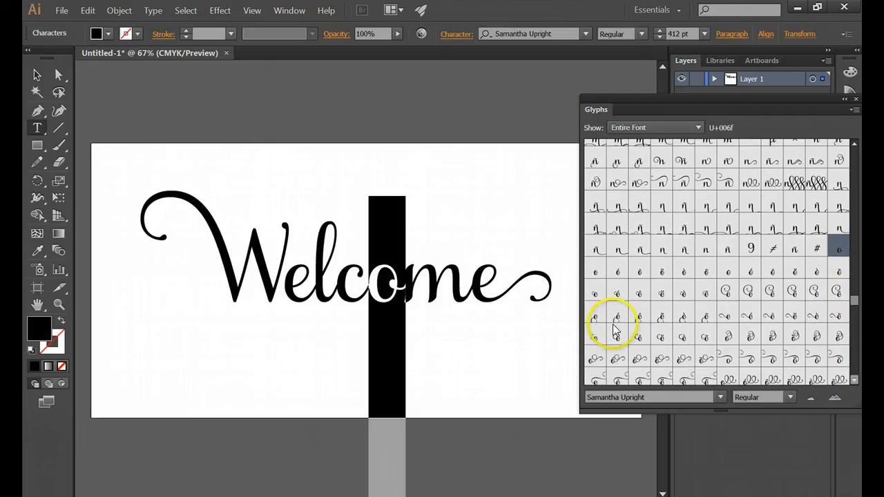
double_click(730, 315)
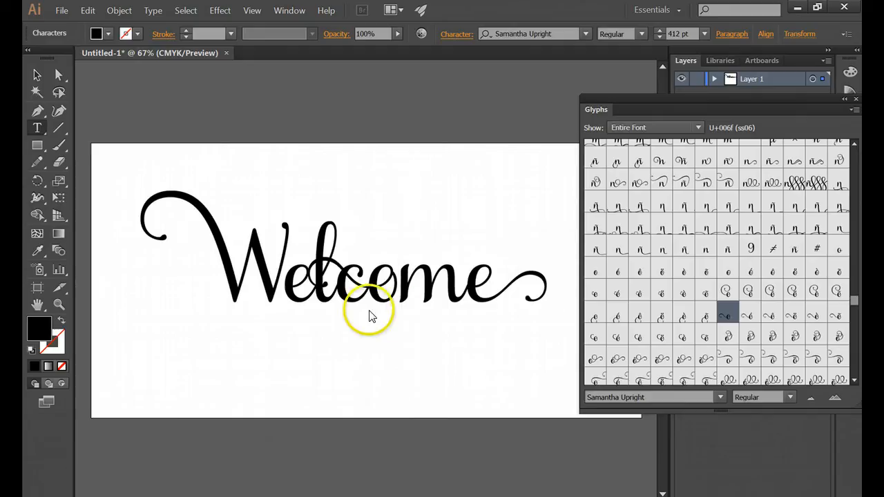
Step: Try the ss10 alternate o with a swash curling back above the W, and compare it with the wall photo
left_click_drag(370, 286, 402, 286)
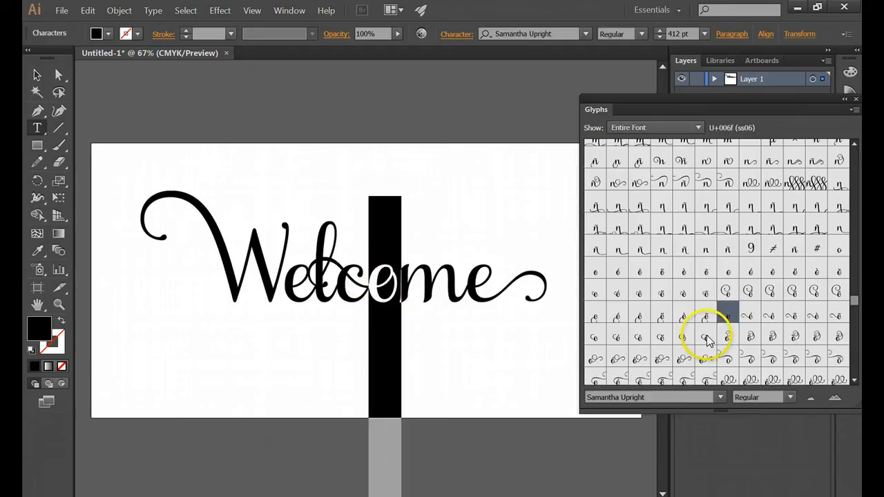
double_click(725, 360)
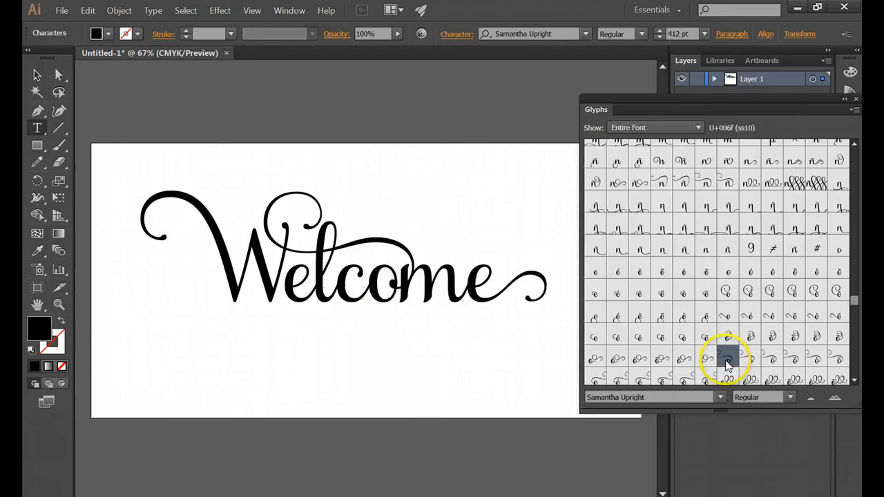
key("alt+Tab")
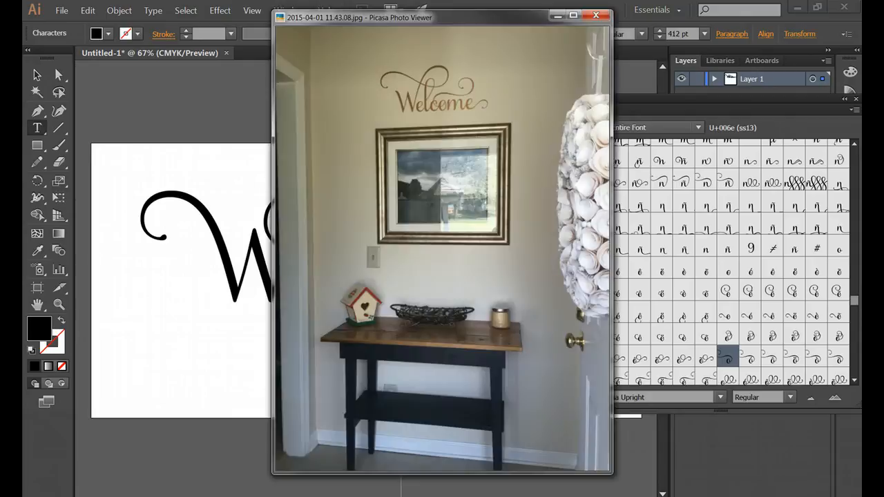
key("alt+Tab")
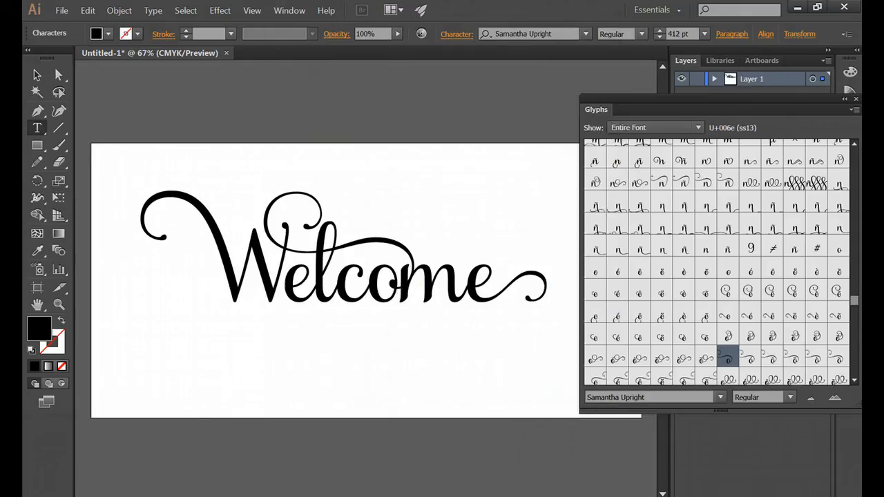
Step: Replace the o with the alternate whose swash sweeps forward over the m and final e, and compare it with the wall photo
left_click_drag(373, 290, 394, 283)
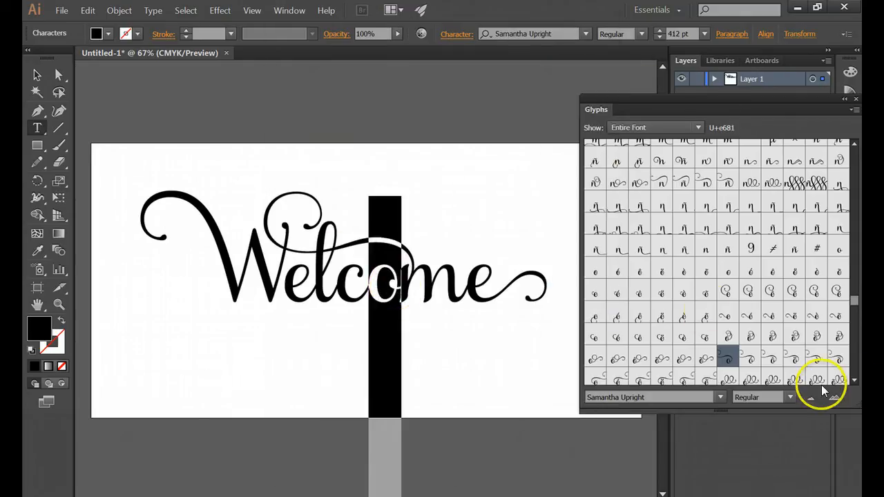
double_click(600, 379)
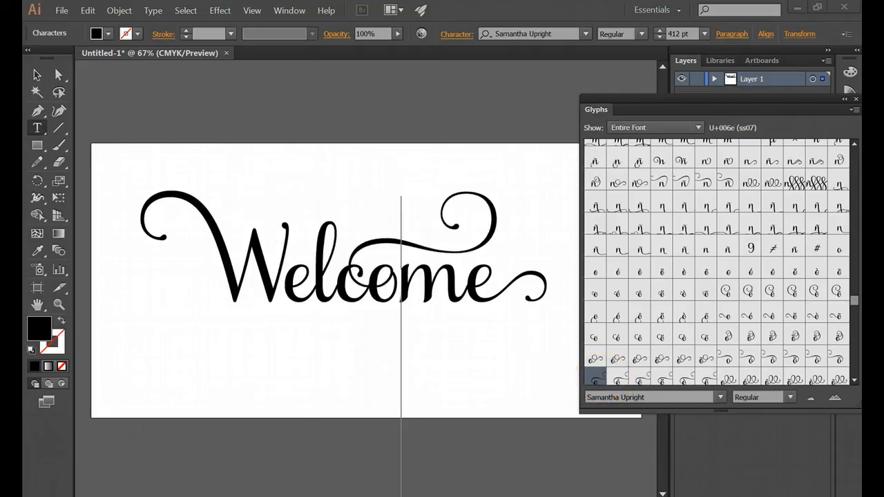
key("alt+Tab")
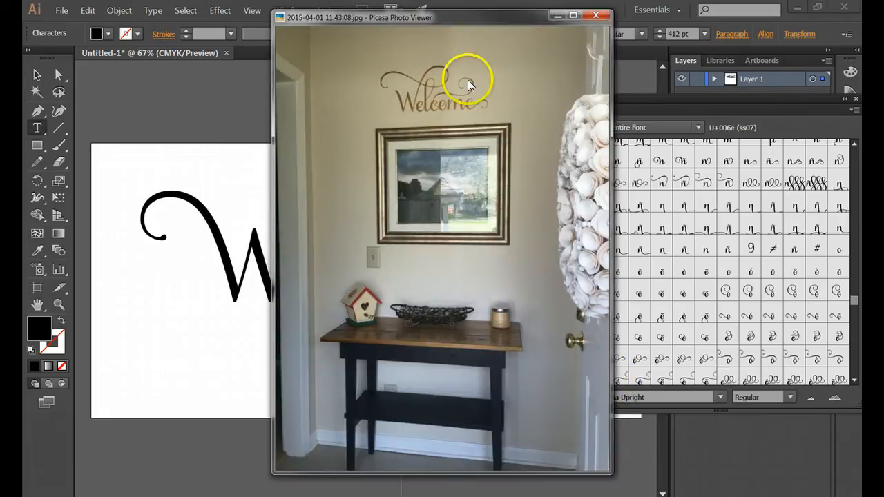
left_click(245, 207)
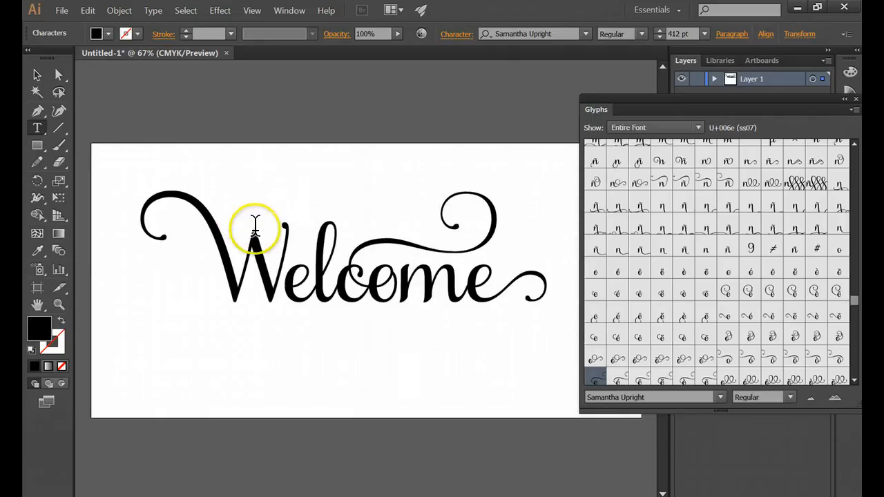
Step: Check the W in the wall photo and try the ss11 alternate W with several stacked loops
left_click_drag(233, 261, 271, 262)
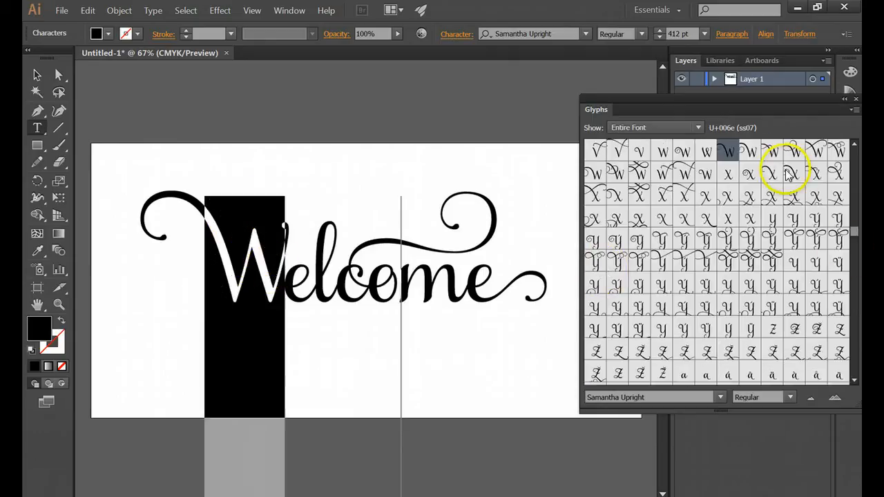
key("alt+Tab")
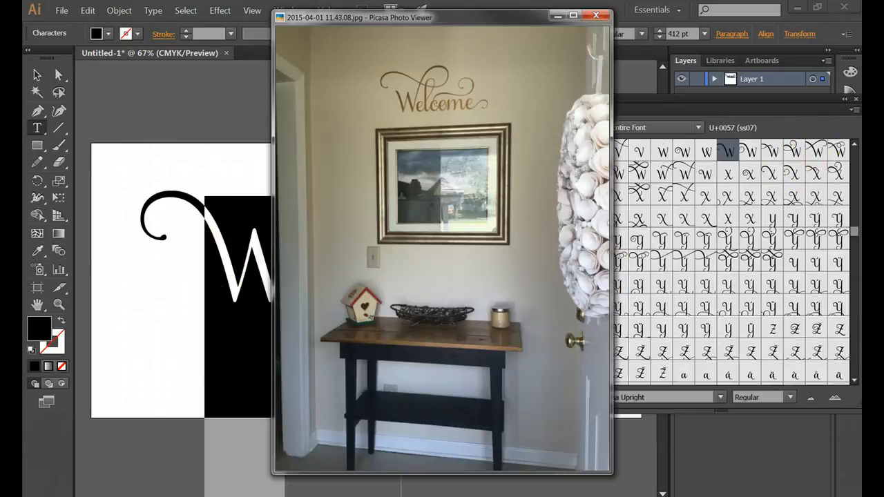
key("alt+Tab")
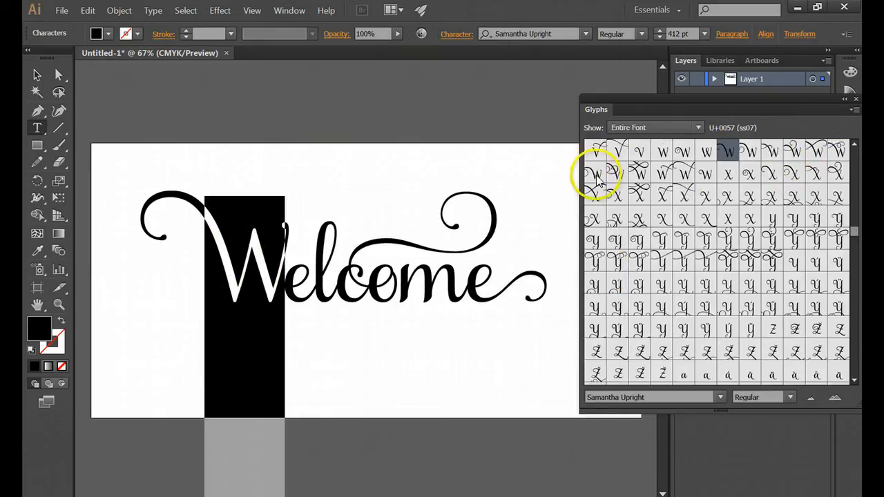
double_click(641, 169)
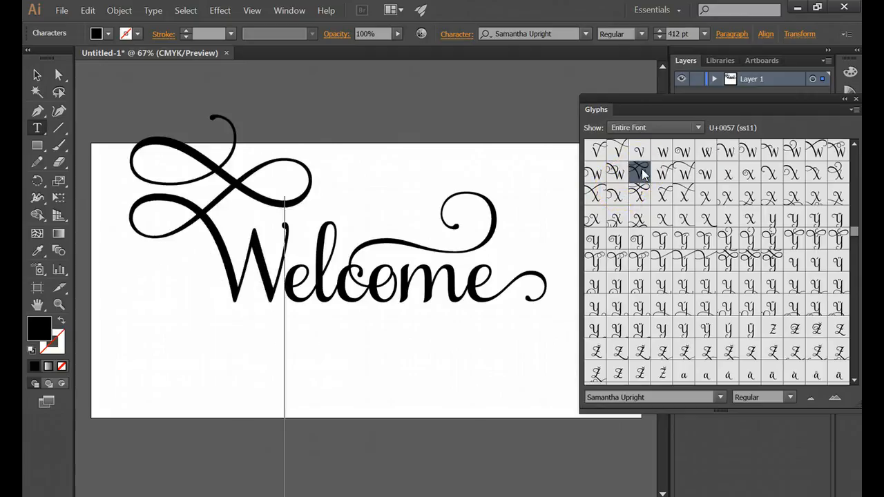
left_click(266, 251)
left_click(233, 256)
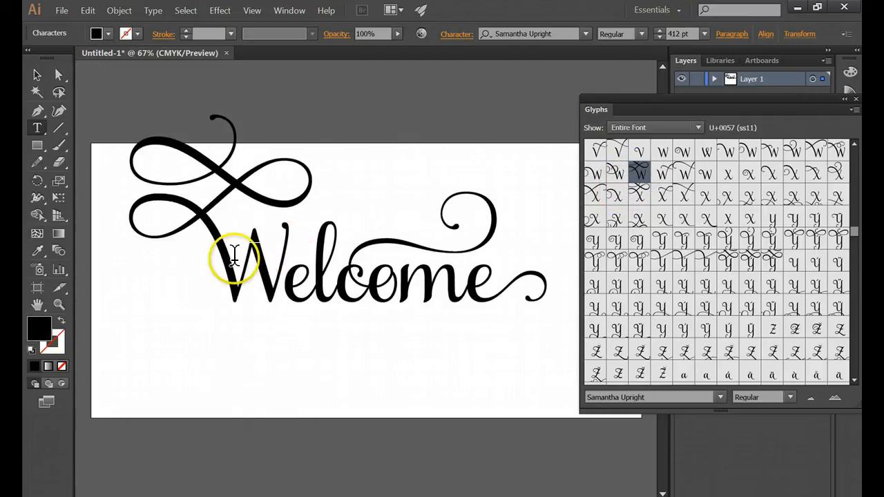
Step: Replace the W with its ss13 alternate, whose last stroke loops back over the word, and compare it with the wall photo
left_click_drag(276, 261, 236, 256)
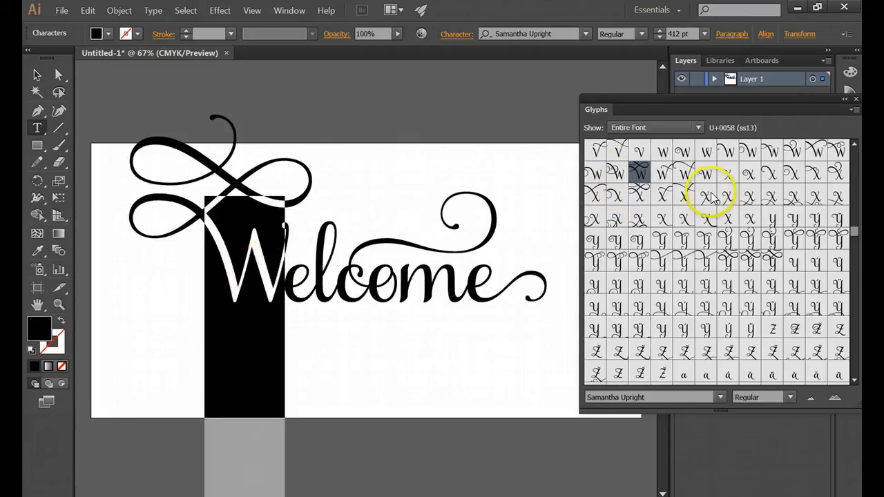
double_click(683, 171)
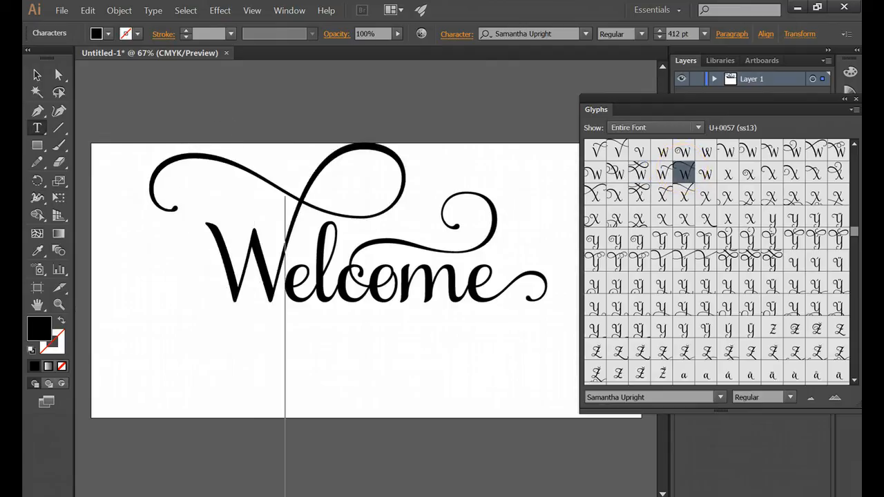
key("alt+Tab")
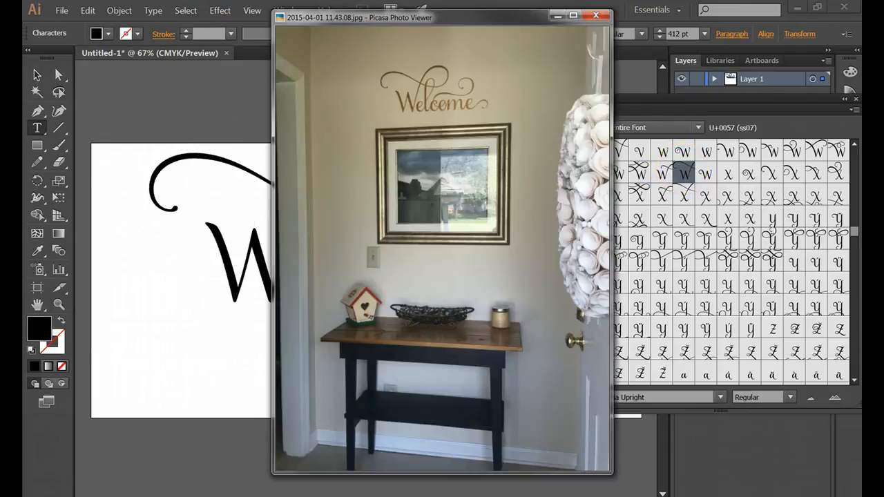
key("Escape")
Step: Replace the l of "Welcome" with its ss03 looped alternate, compare the design with the wall photo, and minimize the photo viewer
left_click_drag(341, 258, 315, 258)
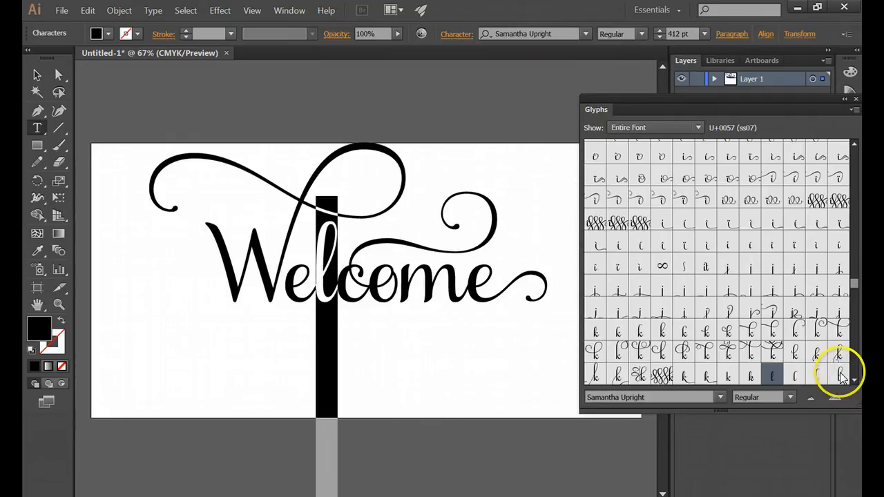
double_click(840, 375)
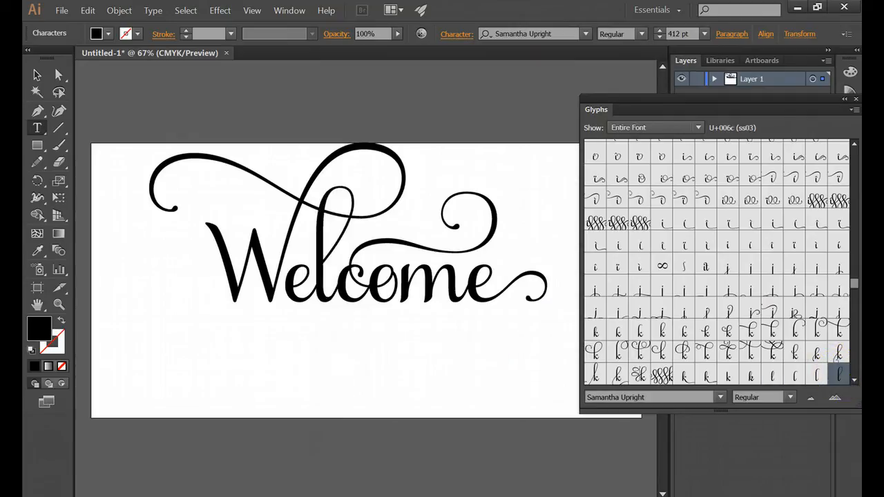
key("alt+Tab")
left_click_drag(450, 16, 722, 119)
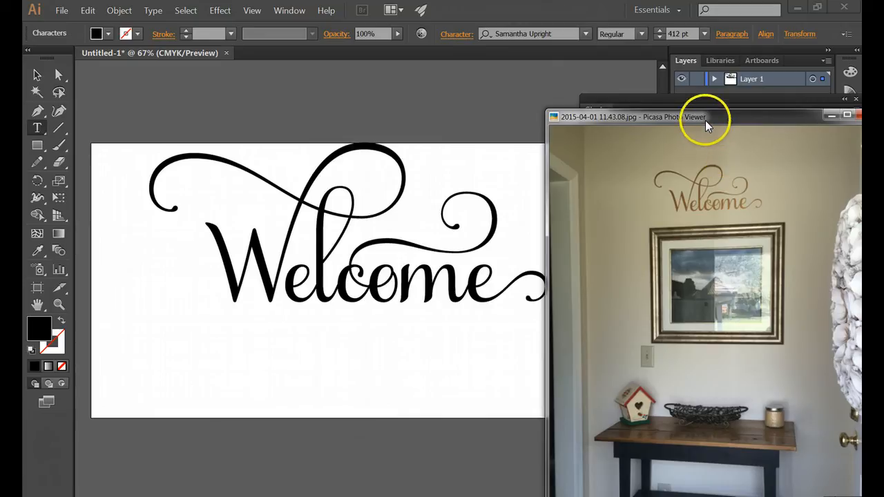
left_click_drag(705, 120, 491, 67)
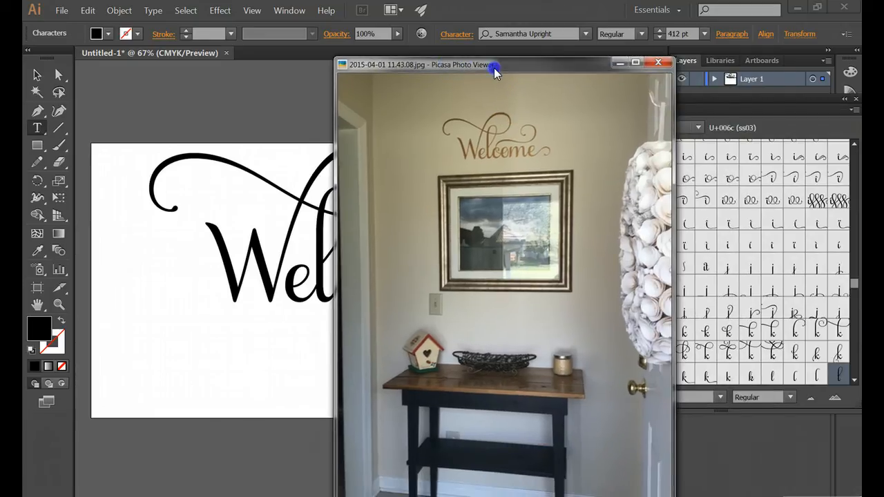
left_click(623, 61)
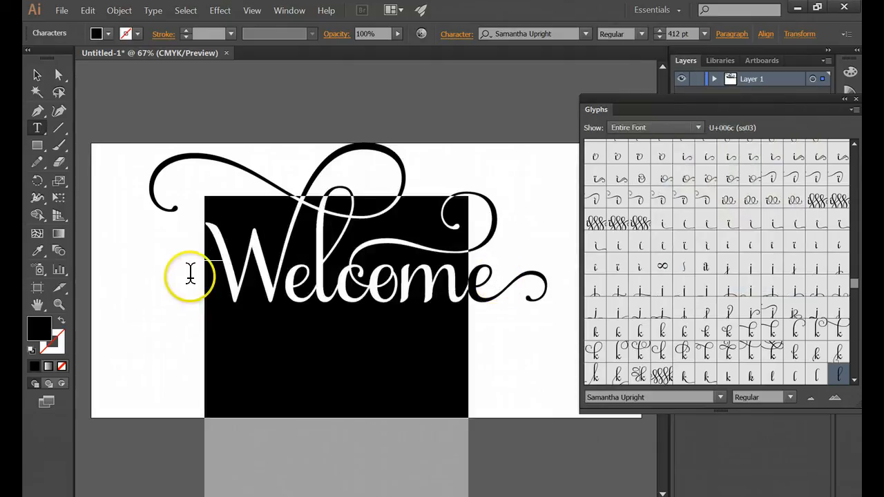
Step: Collapse the Glyphs panel and increase the font size of the whole word "Welcome" to 420 pt
left_click(849, 95)
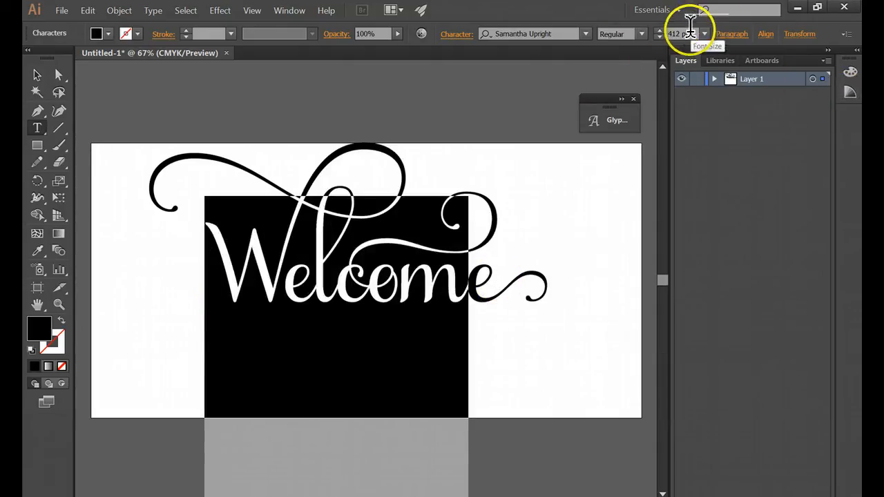
left_click(659, 31)
left_click(659, 31)
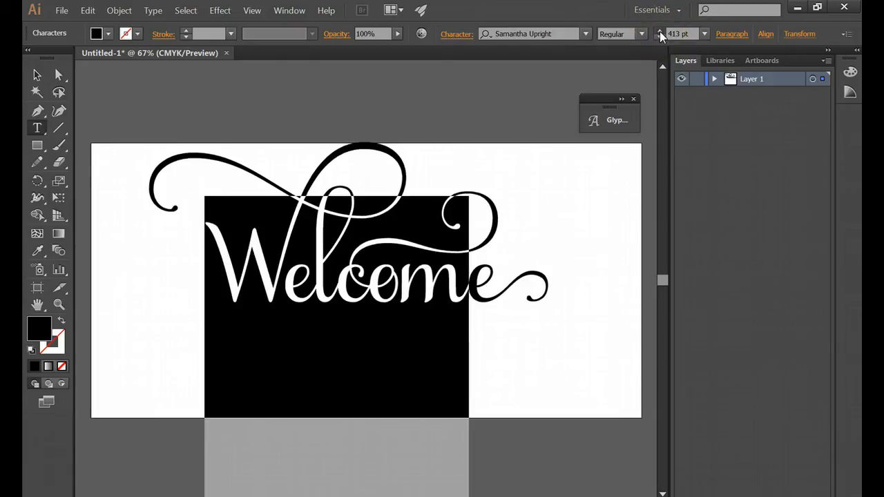
left_click(660, 31)
left_click(660, 32)
left_click(659, 31)
left_click(660, 31)
left_click_drag(491, 294, 185, 285)
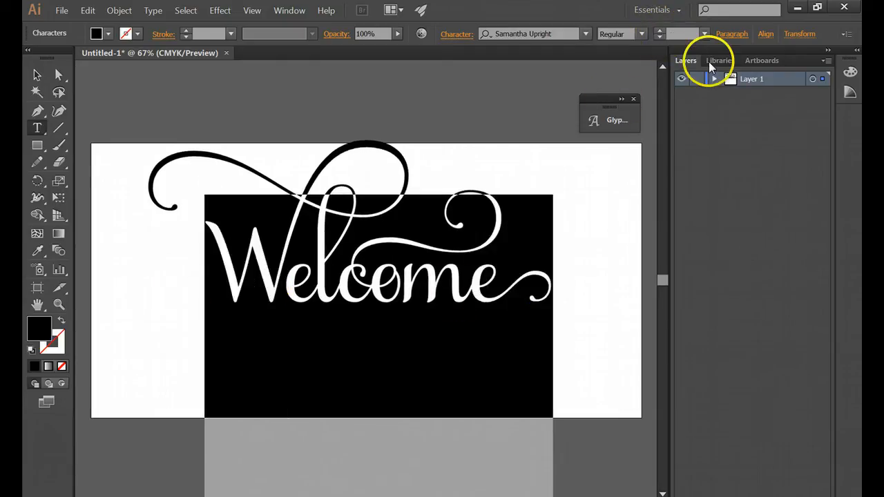
left_click(682, 34)
type("420")
key("Return")
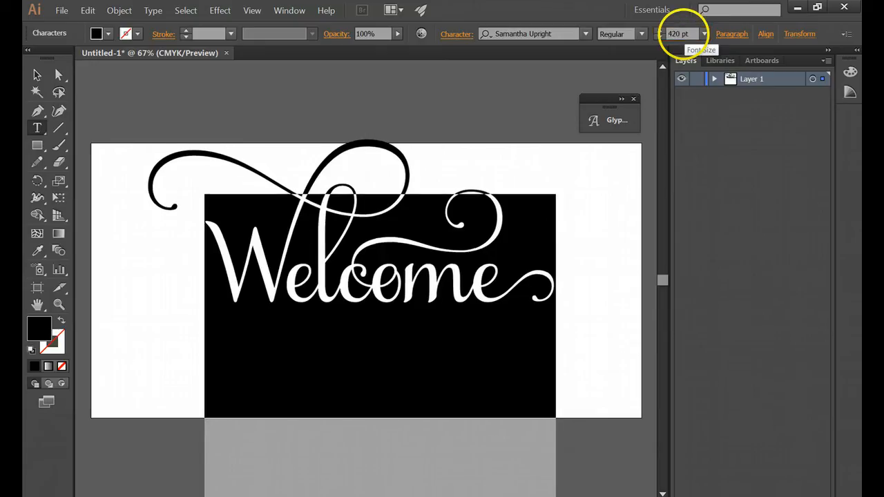
Step: Set the font size of "Welcome" to 600 pt and move the word down over the artboard
double_click(672, 34)
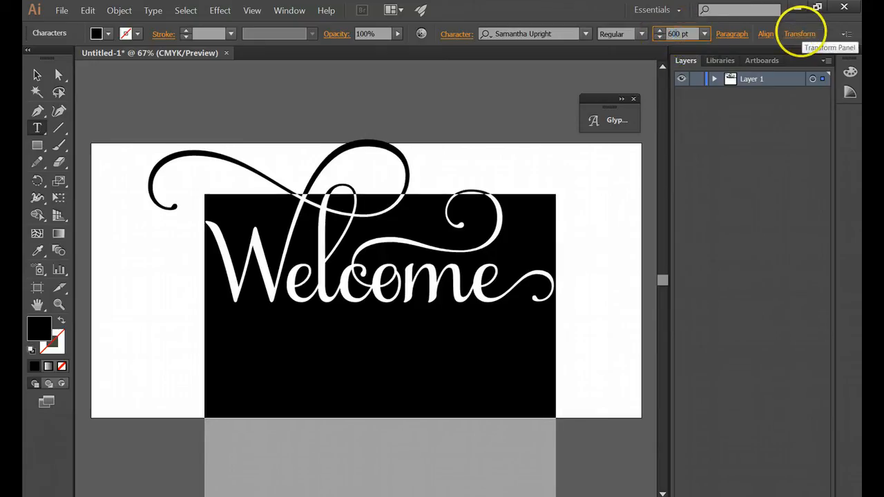
key("Return")
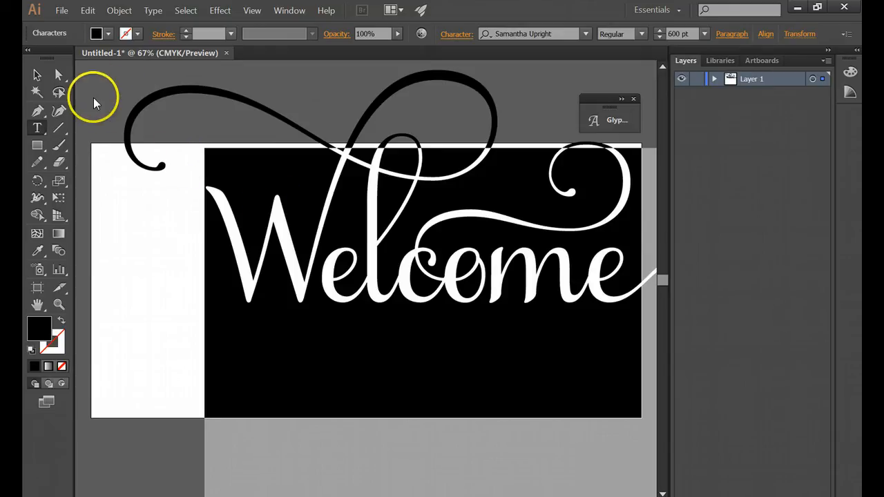
left_click(36, 74)
left_click_drag(424, 292, 373, 358)
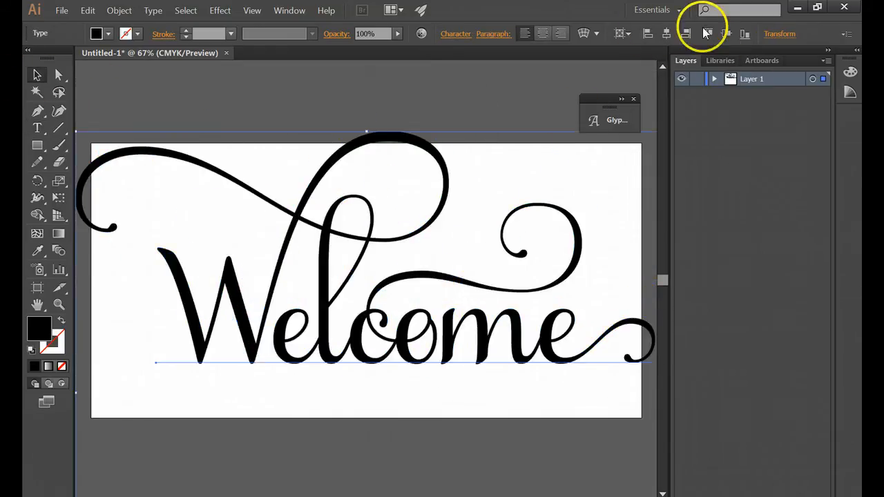
Step: Reduce the font size of "Welcome" to 500 pt and move the word by about 2.01 in horizontally and -0.48 in vertically
double_click(370, 331)
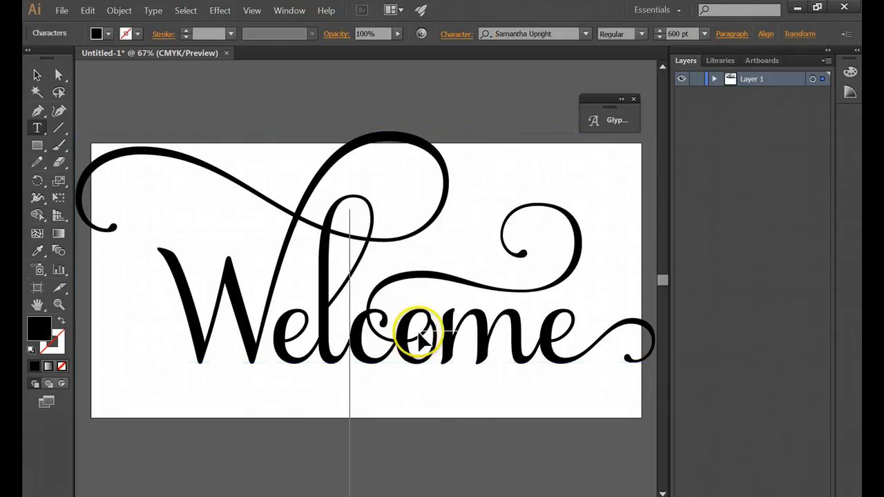
key("ctrl+a")
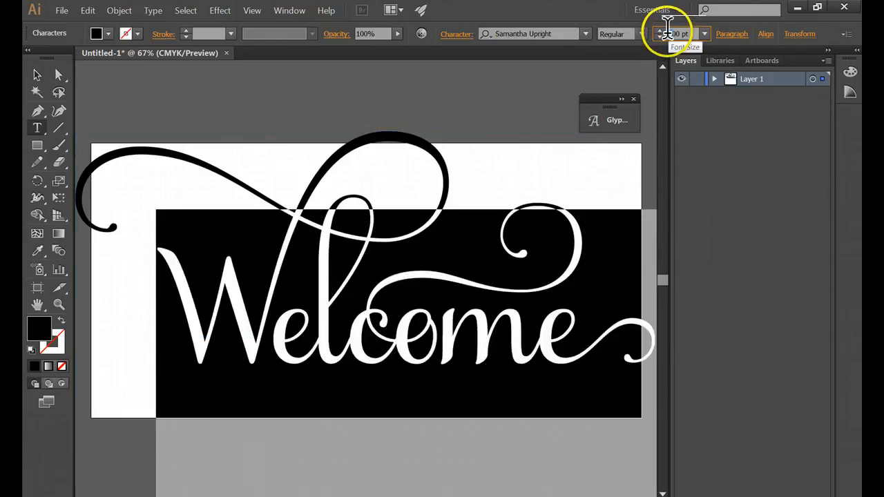
scroll(667, 30, "down", 1)
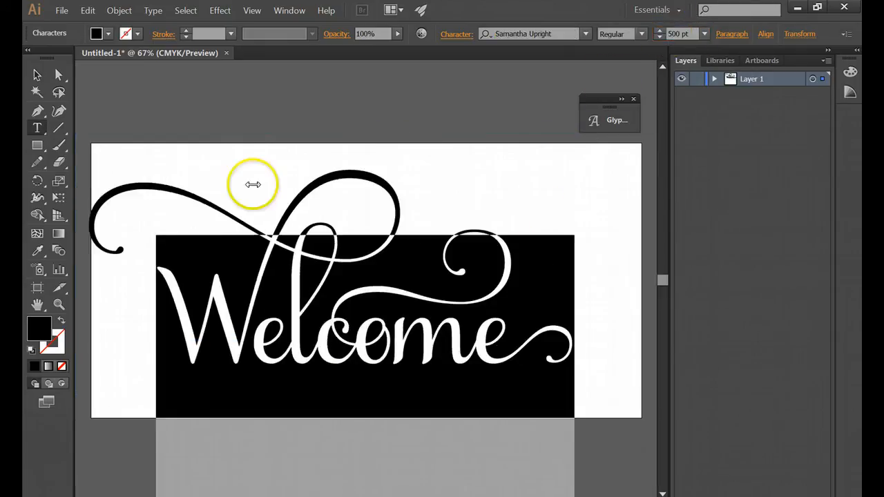
left_click(37, 75)
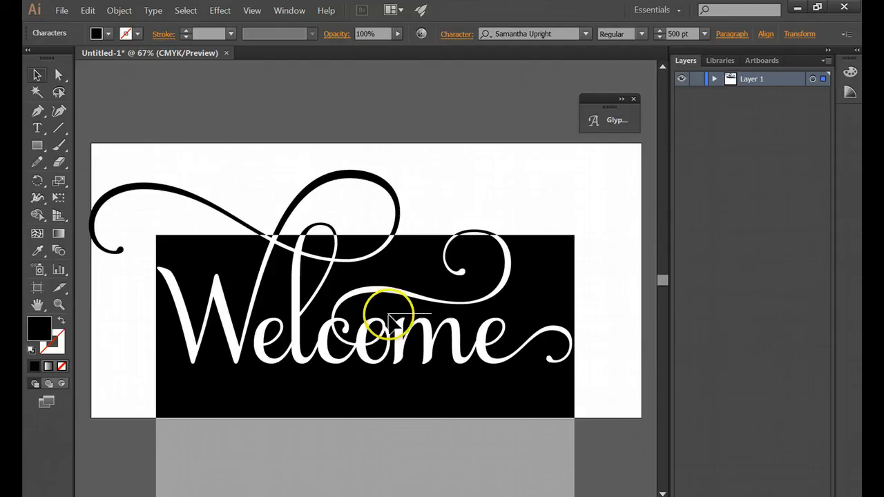
left_click_drag(390, 346, 444, 331)
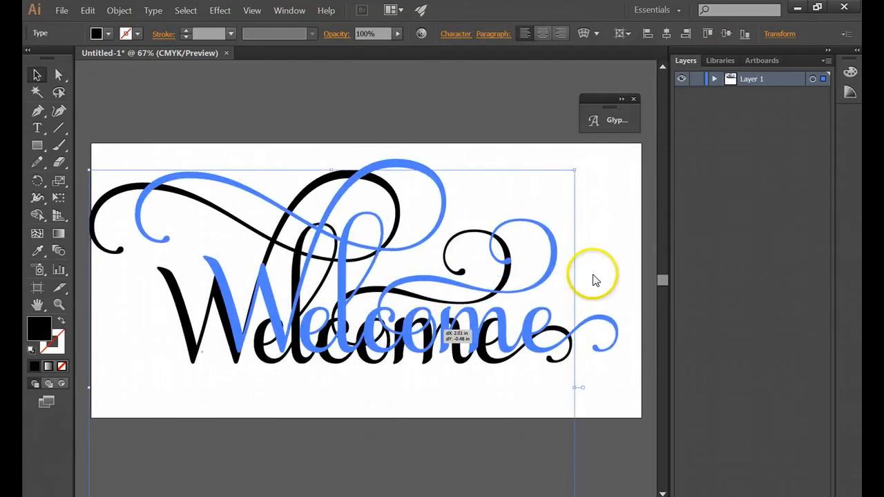
Step: Set the font size of the whole word "Welcome" to 550 pt and shift the word slightly left
double_click(495, 323)
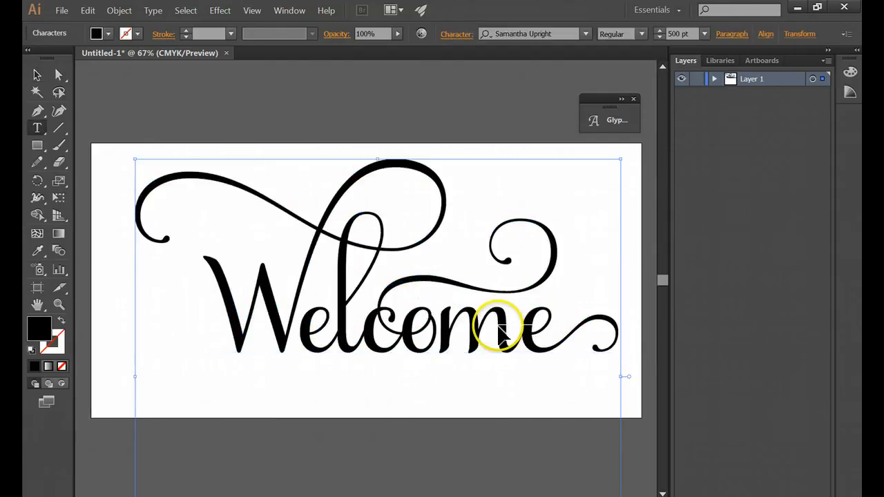
key("ctrl+a")
left_click(676, 33)
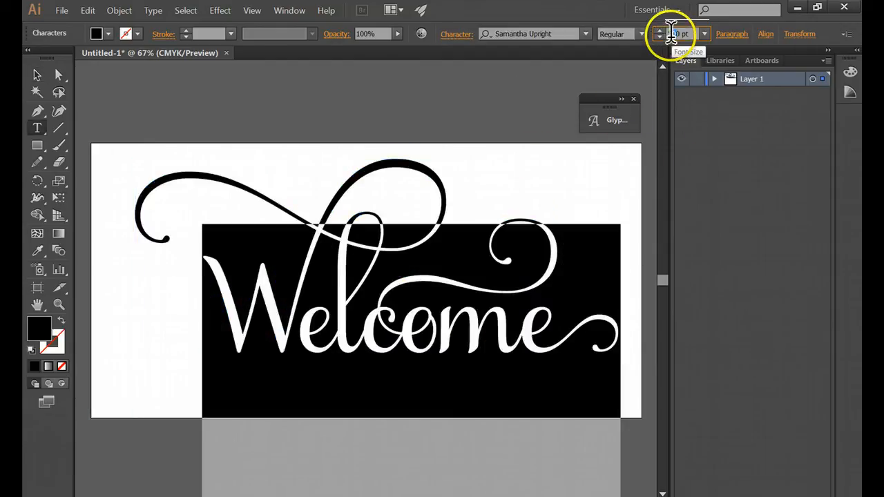
key("Return")
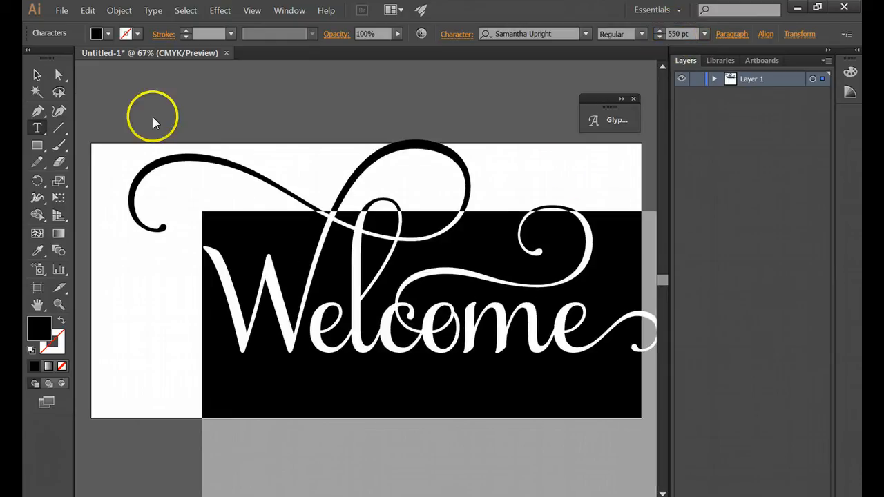
left_click(37, 74)
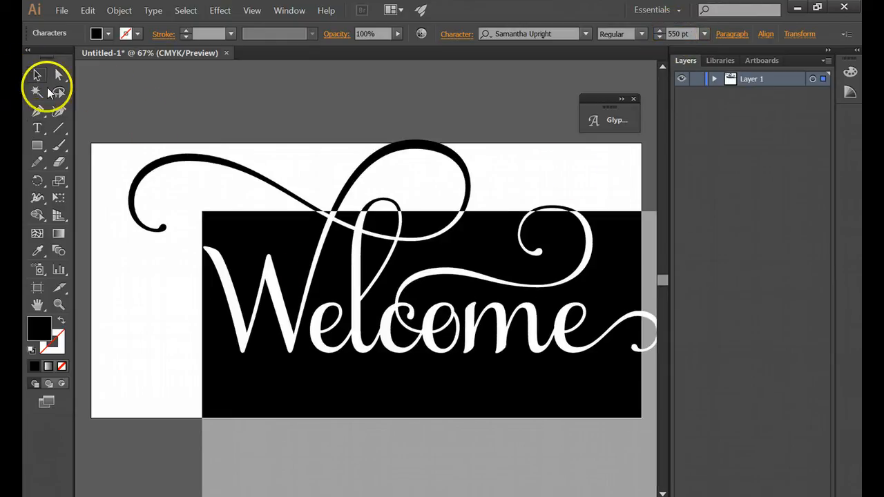
left_click(504, 116)
left_click_drag(450, 343, 442, 343)
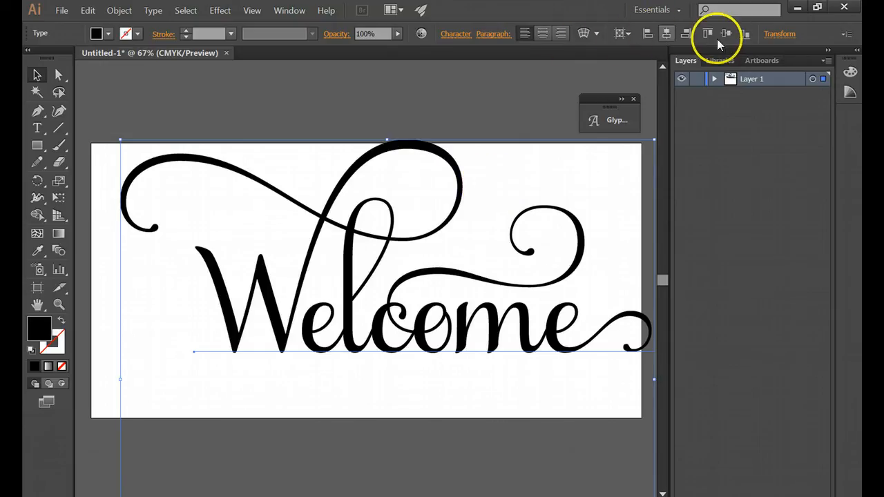
Step: Align the word to the artboard, centred horizontally and flush with its top edge, and move it slightly down
left_click(619, 35)
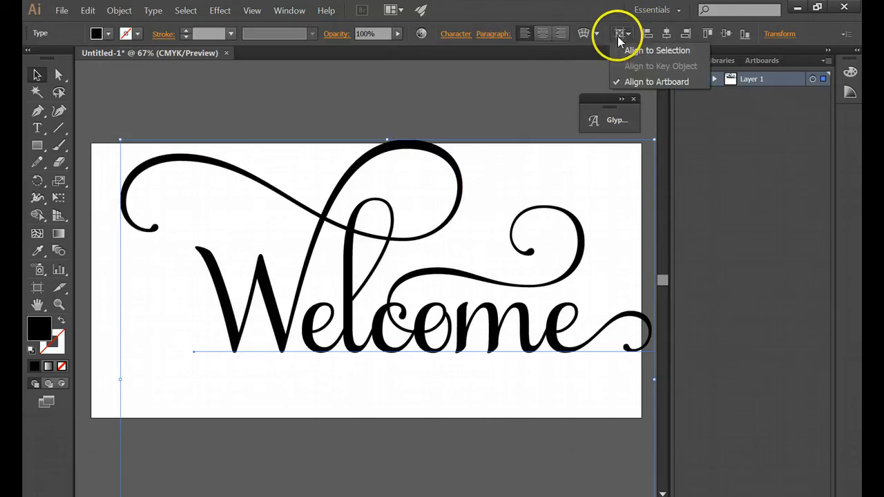
left_click(649, 82)
left_click(724, 34)
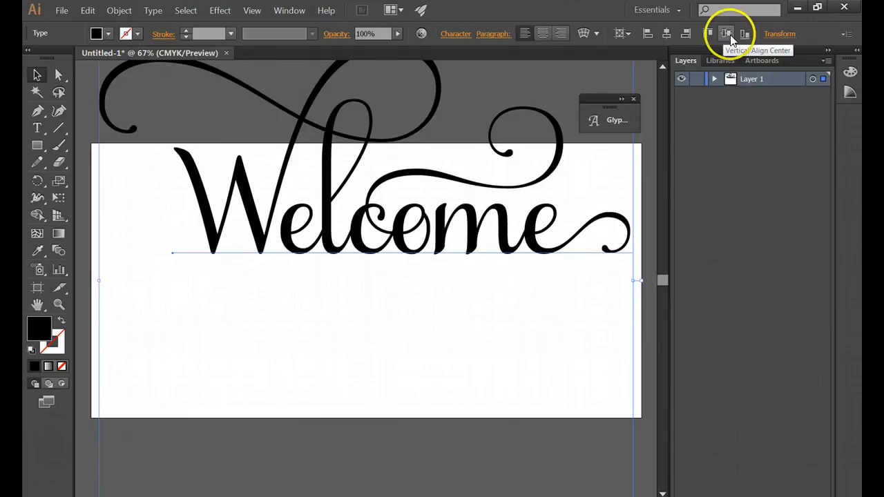
left_click(710, 34)
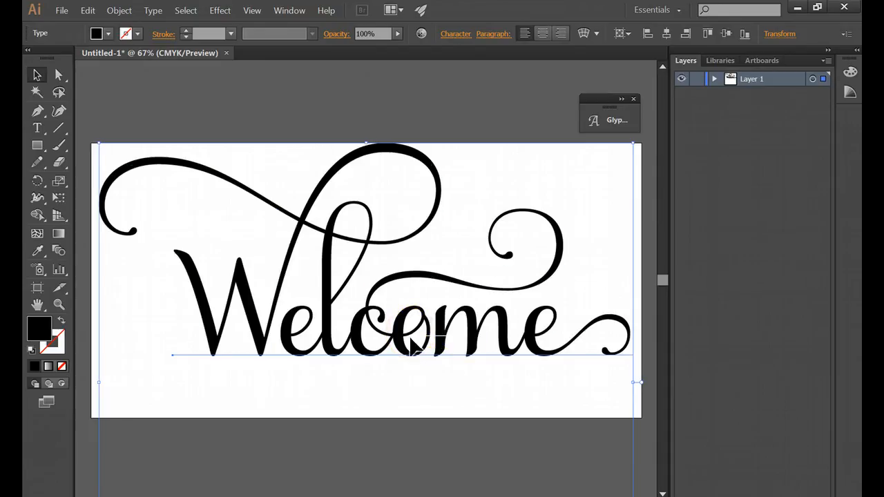
left_click_drag(412, 343, 412, 356)
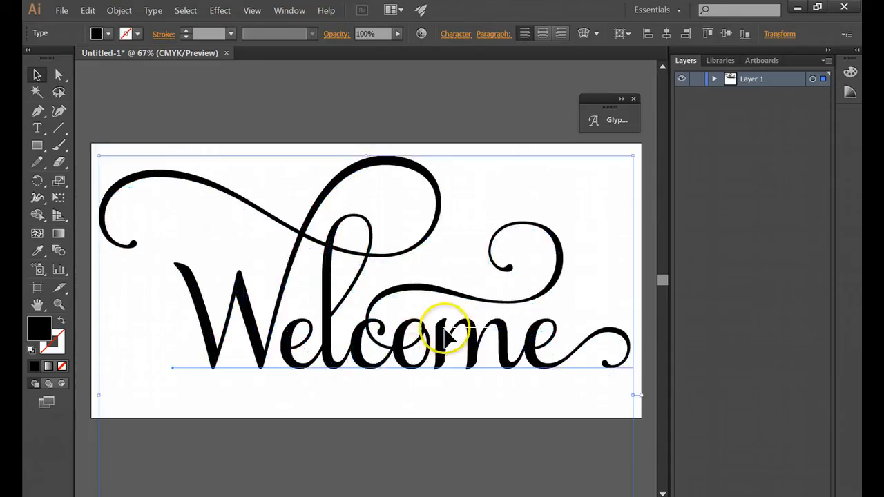
left_click(405, 84)
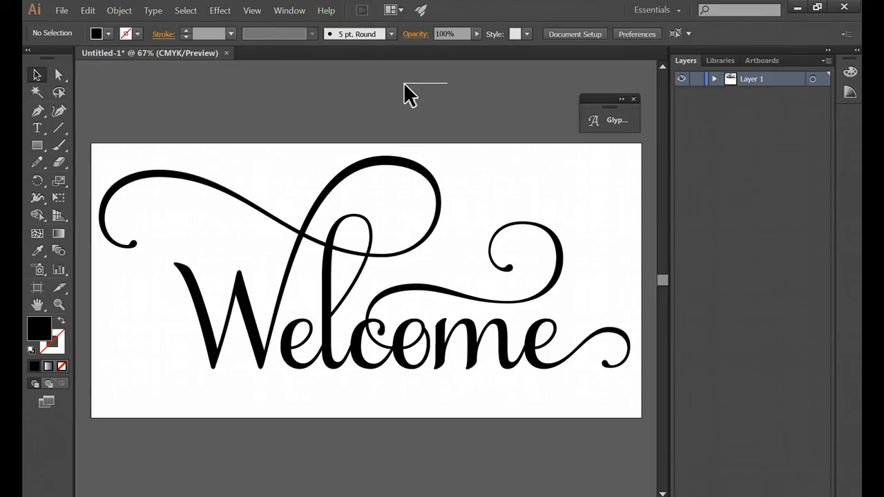
Step: Convert the "Welcome" text to outlines and expand Layer 1 and its group to list the individual letter shapes
left_click(395, 320)
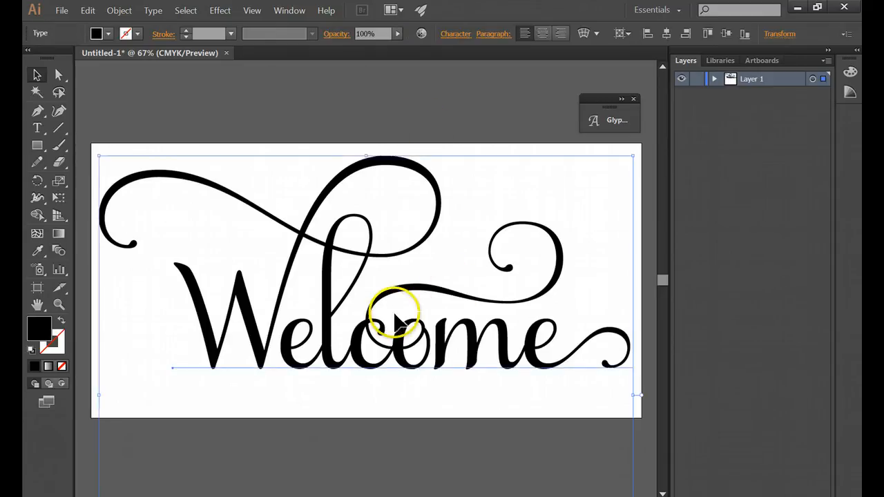
right_click(400, 368)
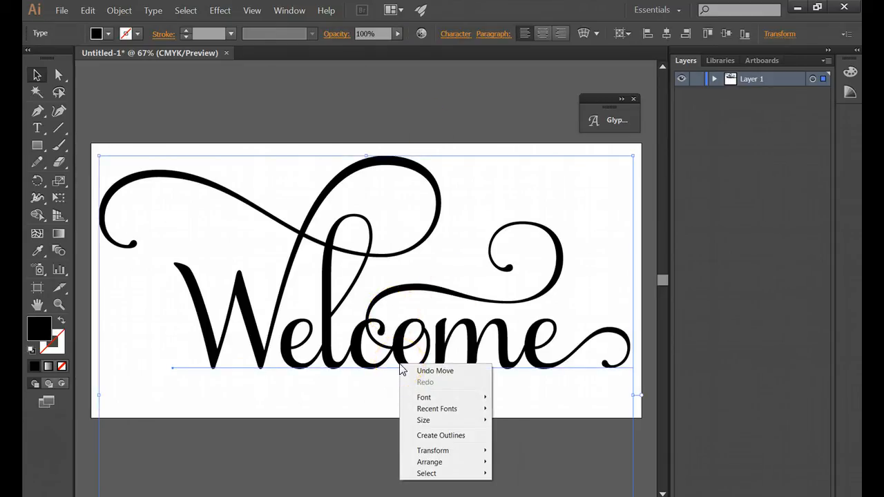
left_click(442, 436)
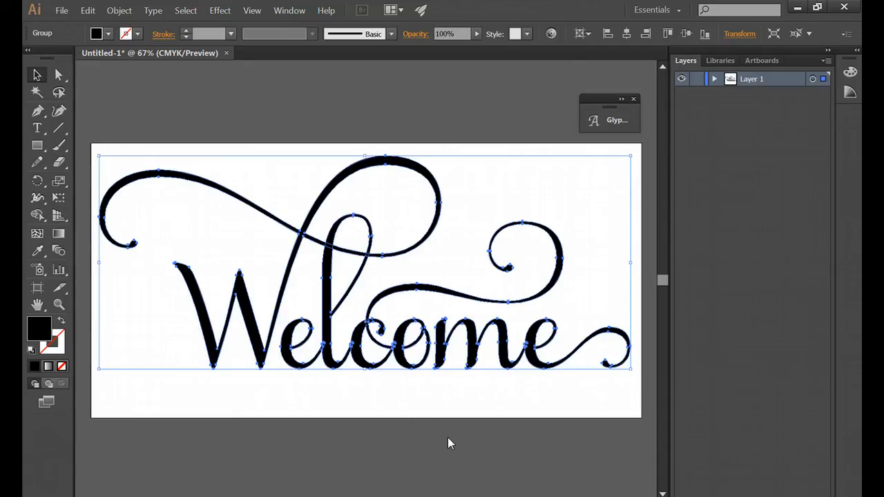
left_click(714, 81)
left_click(728, 94)
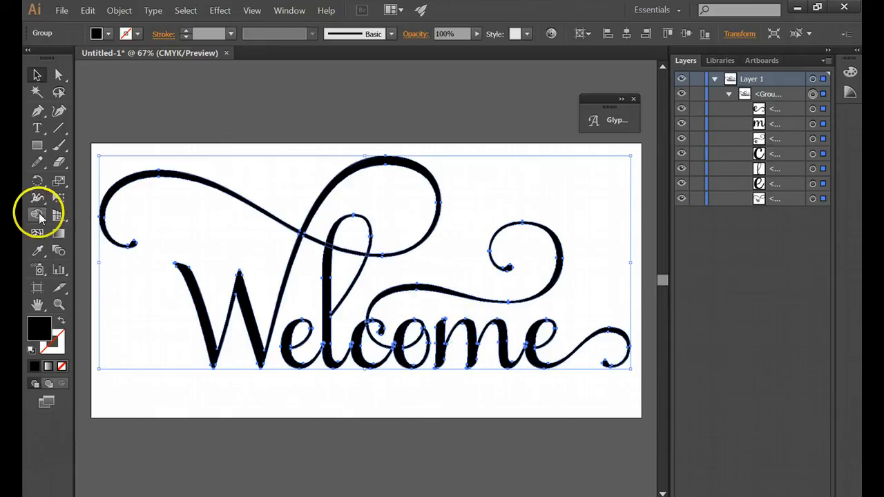
Step: Use the Shape Builder tool to merge the overlapping W swash, looped l and first e
left_click(39, 216)
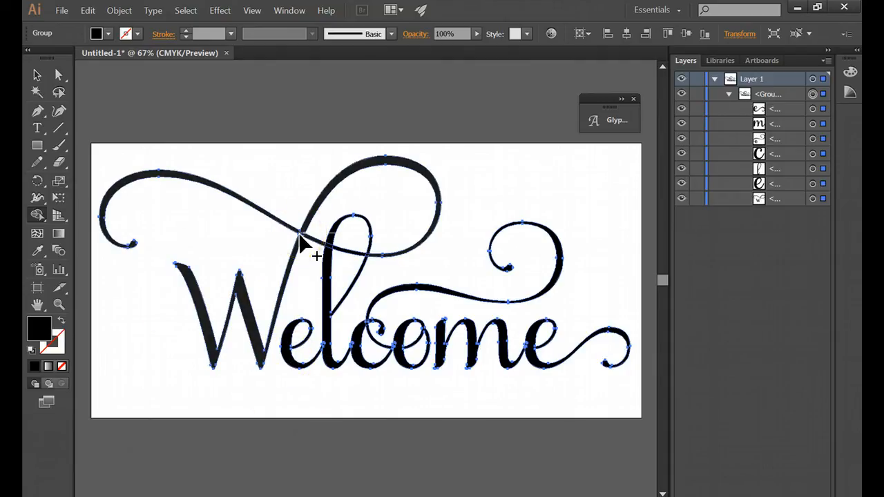
left_click_drag(300, 237, 329, 246)
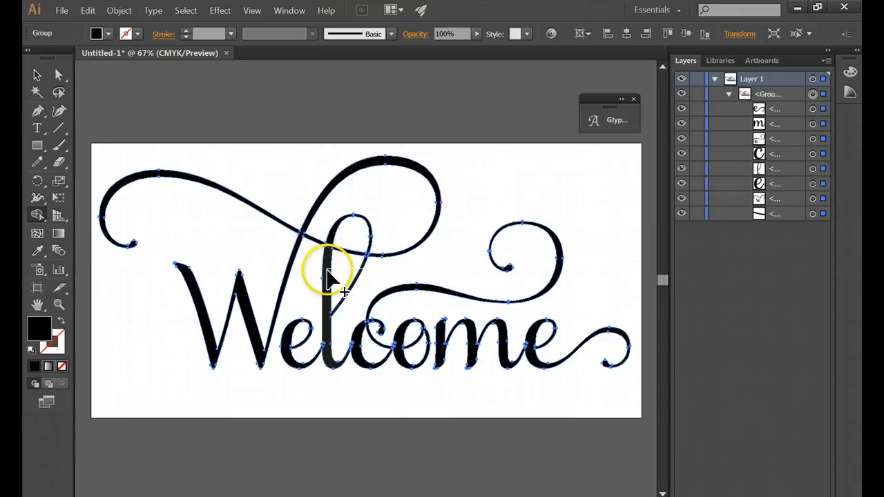
left_click_drag(329, 277, 331, 245)
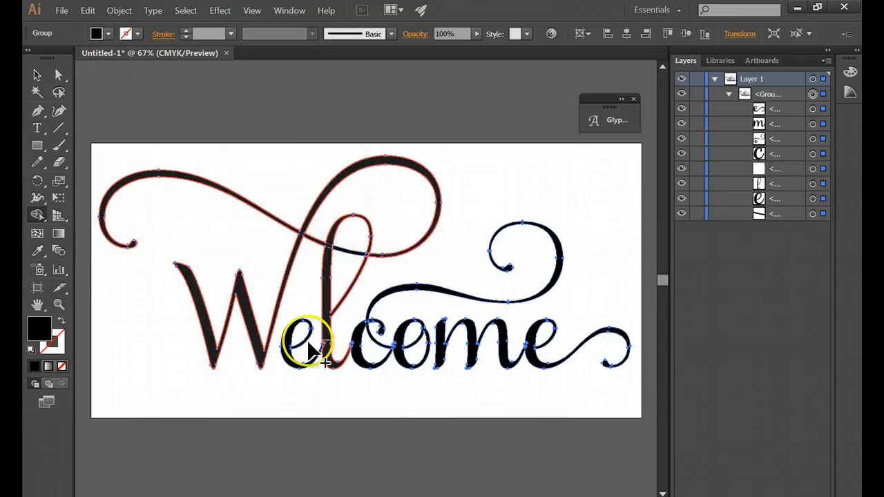
left_click(335, 246)
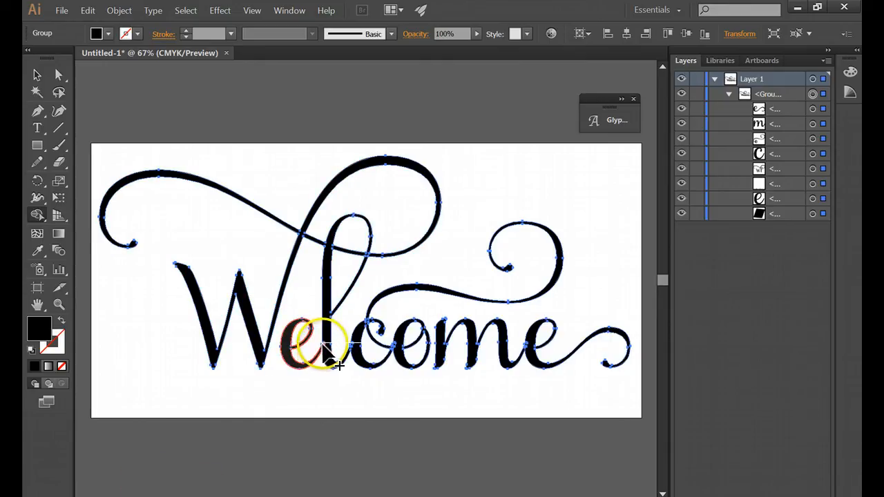
left_click_drag(323, 344, 332, 353)
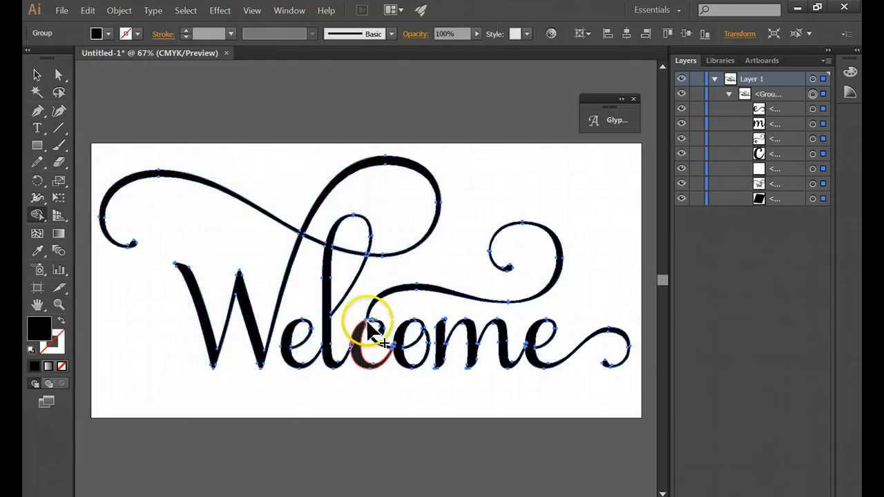
Step: Merge the c with its long swash and the adjoining o using the Shape Builder tool
left_click(375, 328)
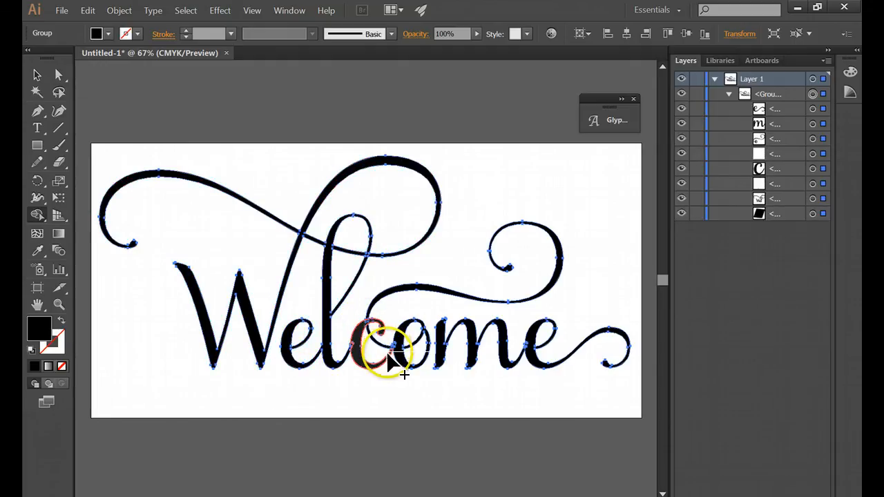
left_click(390, 350)
mouse_move(390, 352)
left_mouse_down()
mouse_move(398, 337)
mouse_move(367, 335)
left_mouse_up()
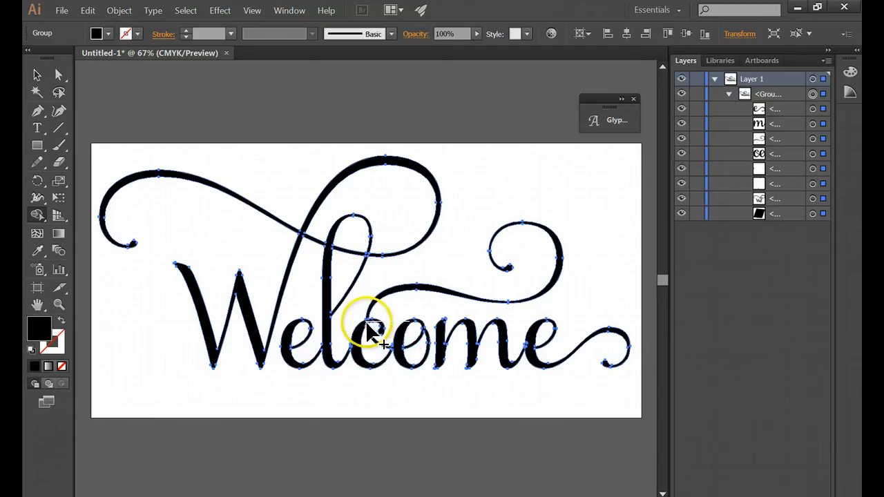
mouse_move(368, 323)
left_mouse_down()
mouse_move(407, 340)
mouse_move(437, 346)
left_mouse_up()
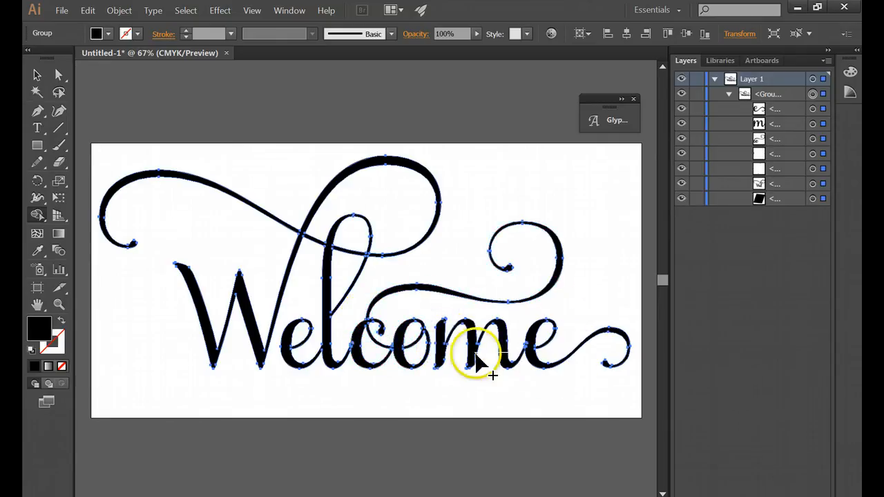
mouse_move(448, 340)
left_mouse_down()
mouse_move(440, 339)
mouse_move(439, 296)
left_mouse_up()
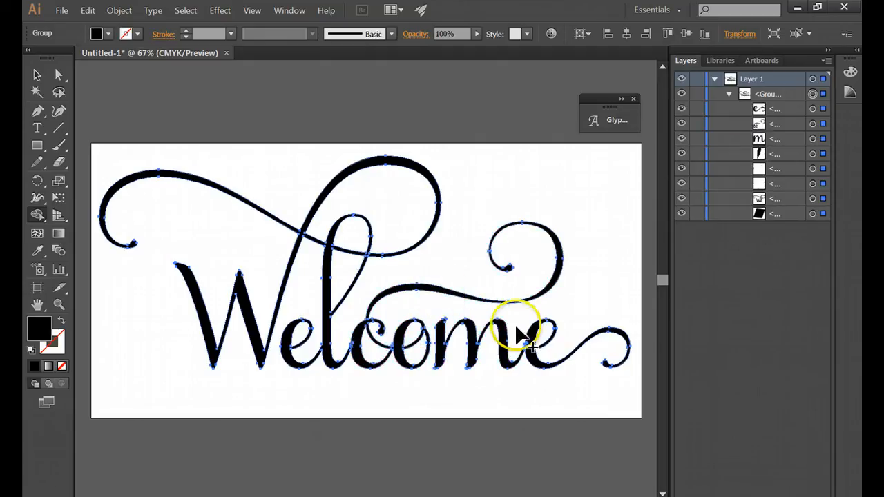
Step: Merge the m with the final e, and join the "Wel" shape to the "co" shape
left_click_drag(516, 362, 531, 348)
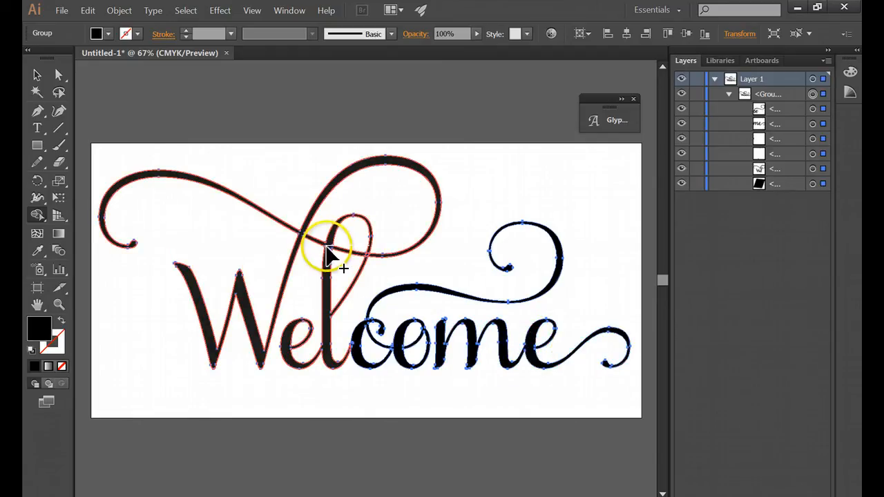
left_click_drag(326, 246, 327, 248)
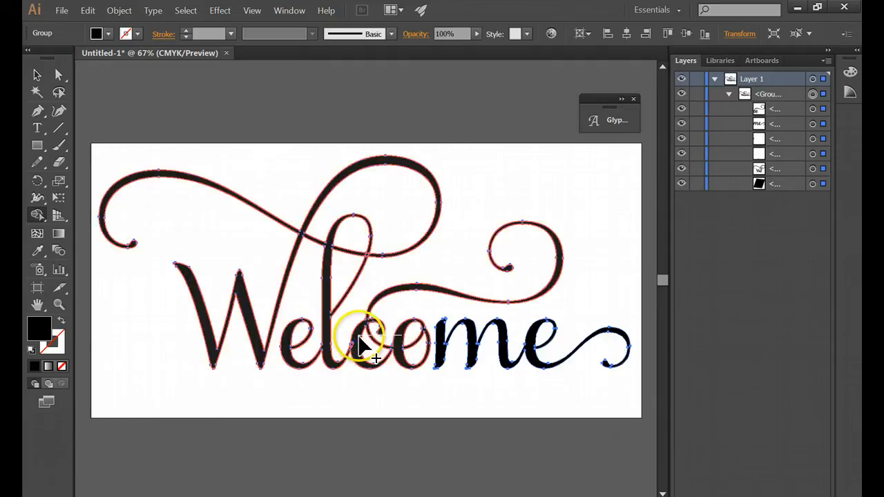
left_click_drag(348, 357, 361, 361)
Step: Hide and reshow the merged "Welco" shape to check for leftover unmerged fragments
left_click_drag(708, 172, 755, 177)
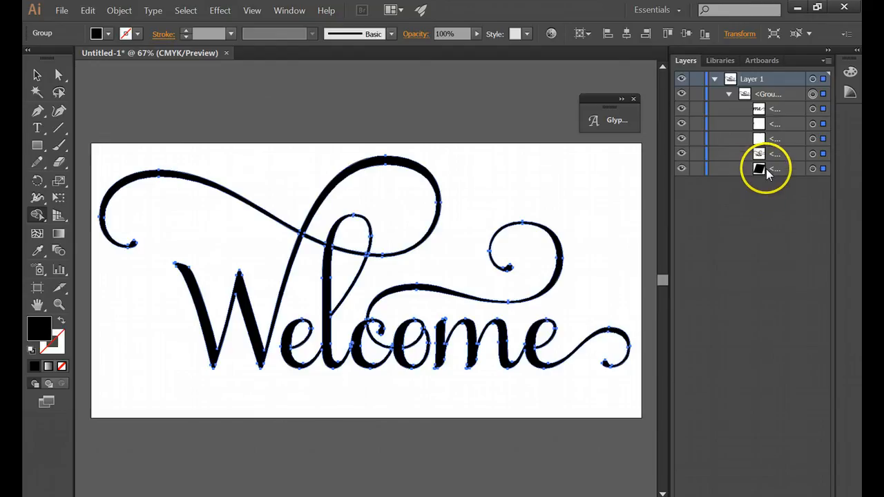
left_click(757, 155)
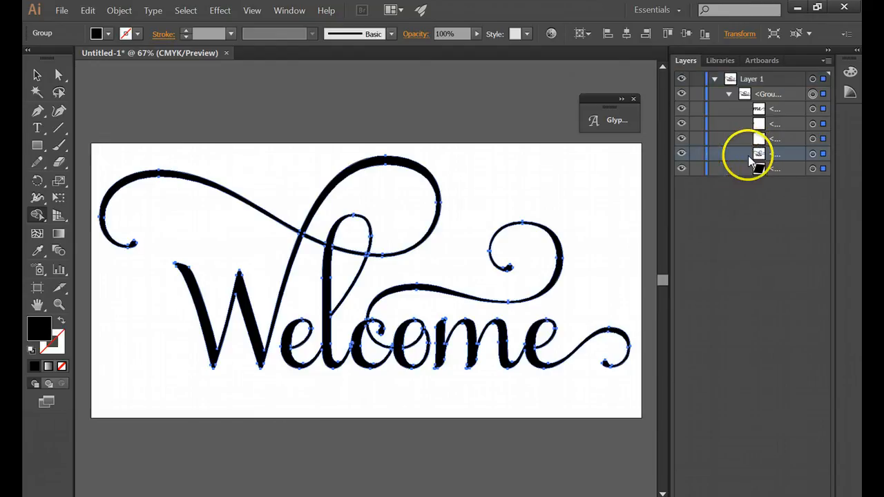
left_click(682, 155)
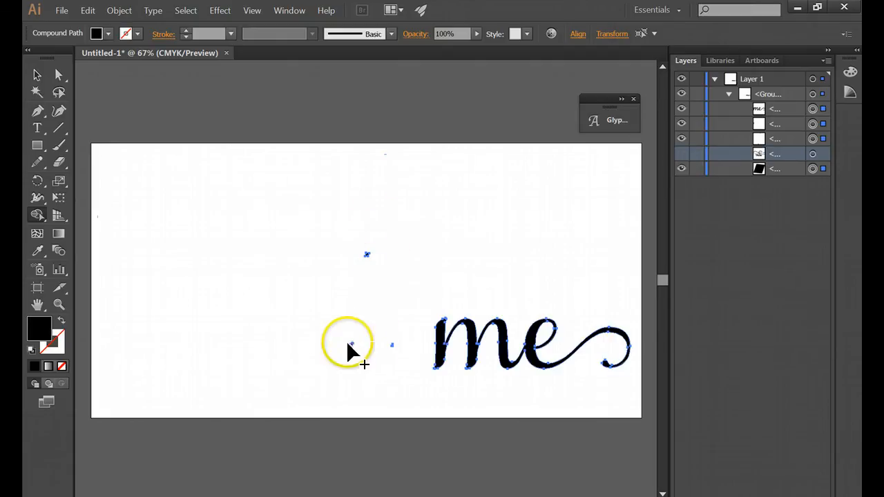
left_click(681, 155)
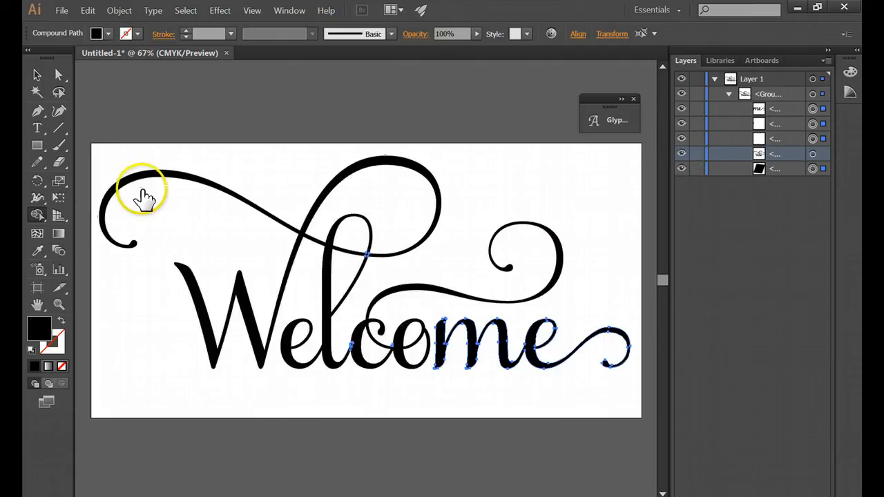
Step: Reselect the whole word and merge the small fragments at the W–l swash crossing and the l–c join with Shape Builder
left_click(37, 214)
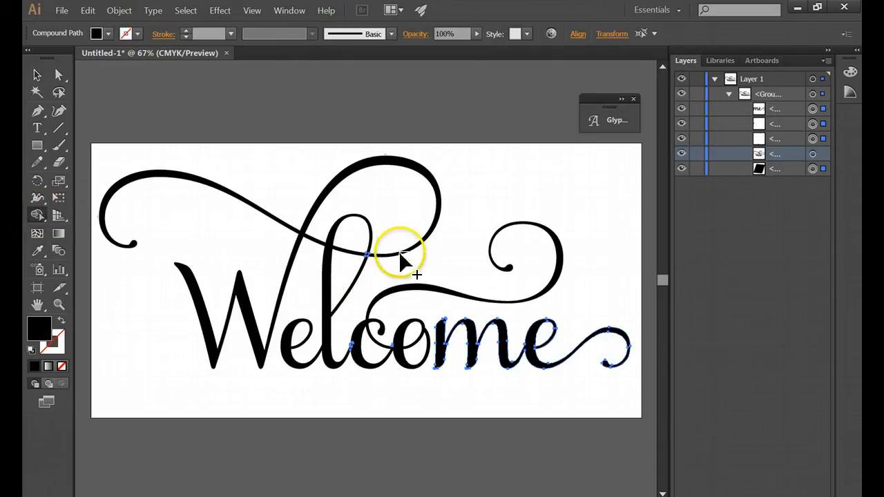
left_click(31, 74)
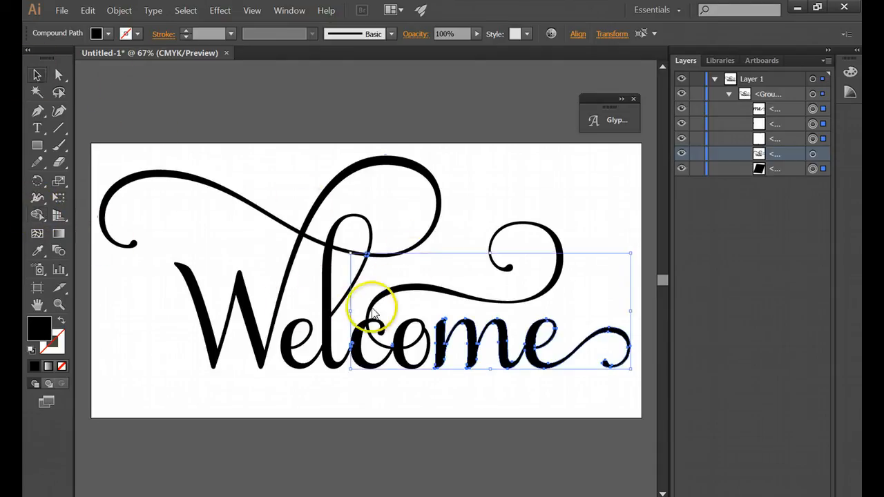
left_click(422, 235)
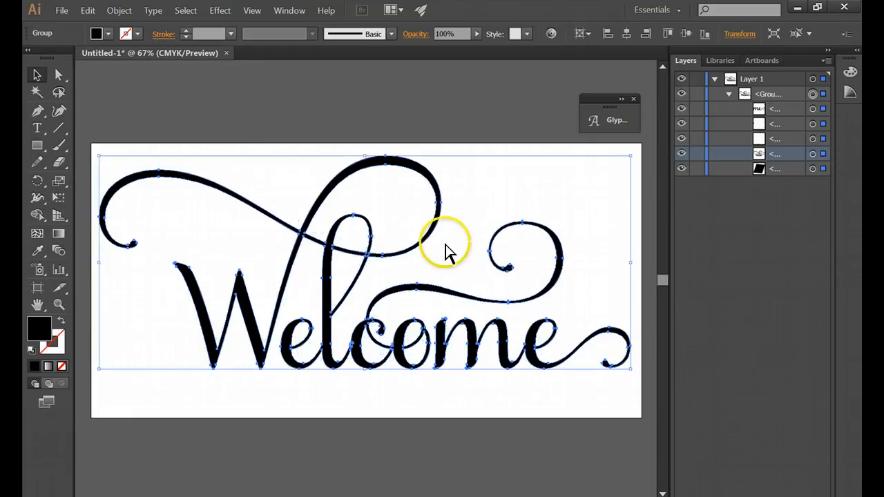
left_click_drag(40, 211, 66, 217)
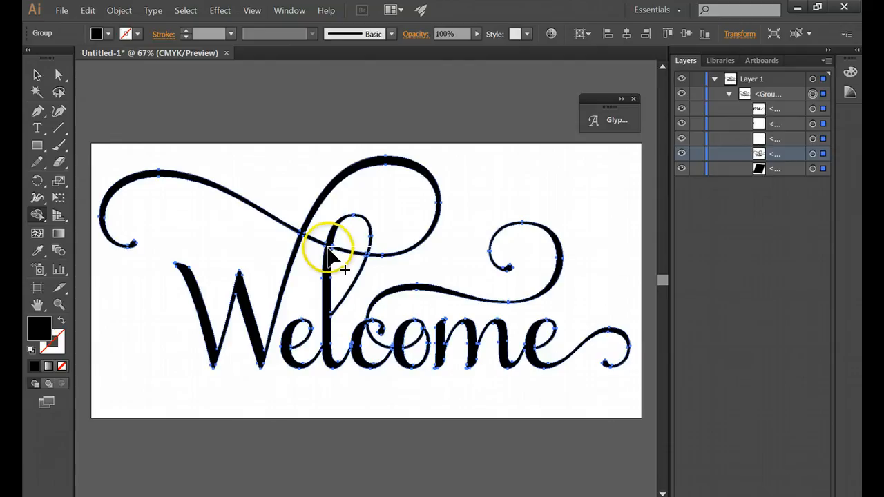
left_click_drag(354, 253, 379, 254)
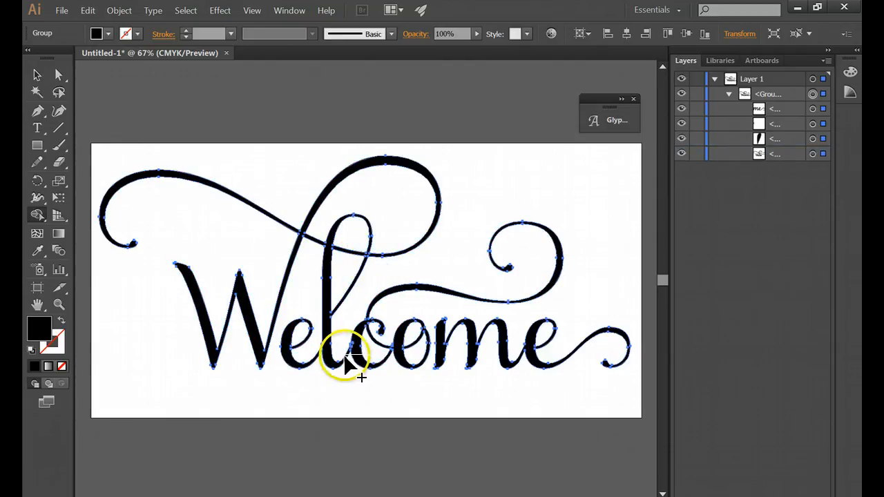
left_click_drag(361, 343, 414, 349)
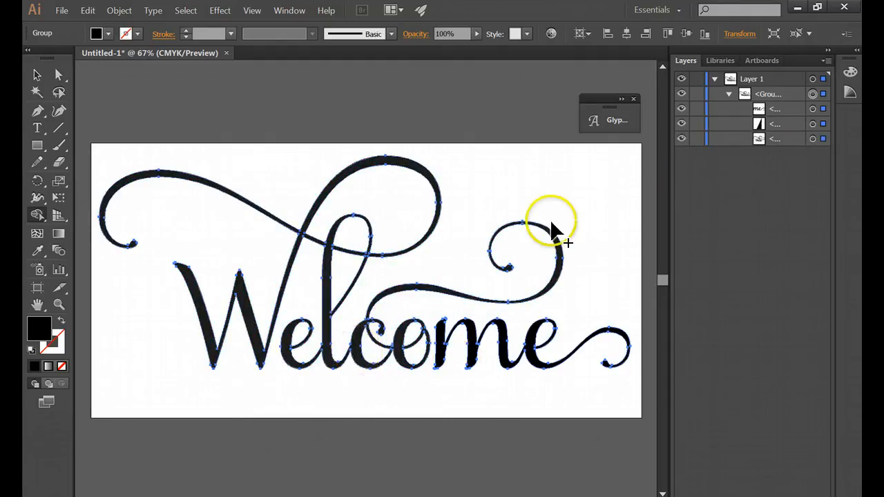
Step: Hide and reshow the "me" shape and the "Welco" shape in turn to locate the remaining fragment
left_click(681, 109)
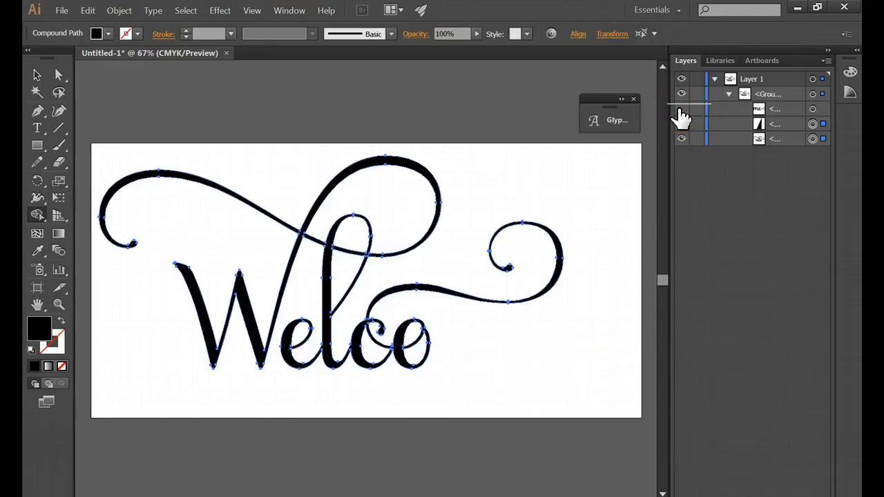
left_click(681, 108)
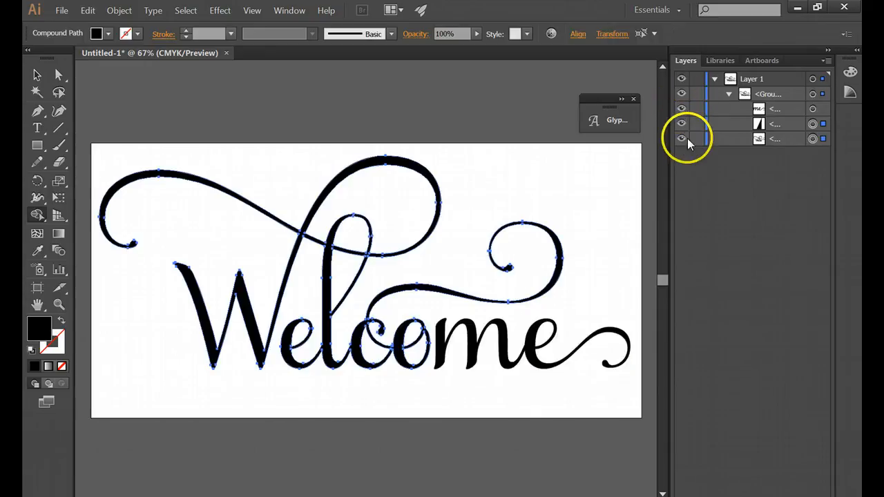
left_click(682, 139)
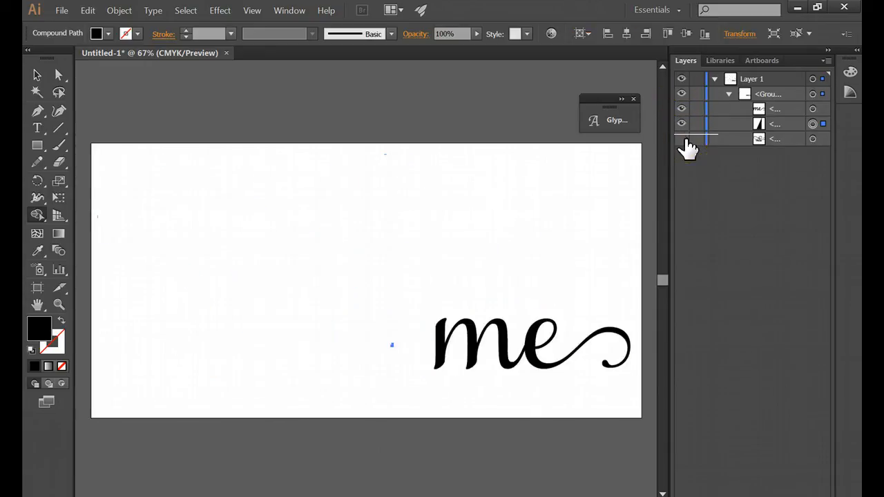
left_click(683, 139)
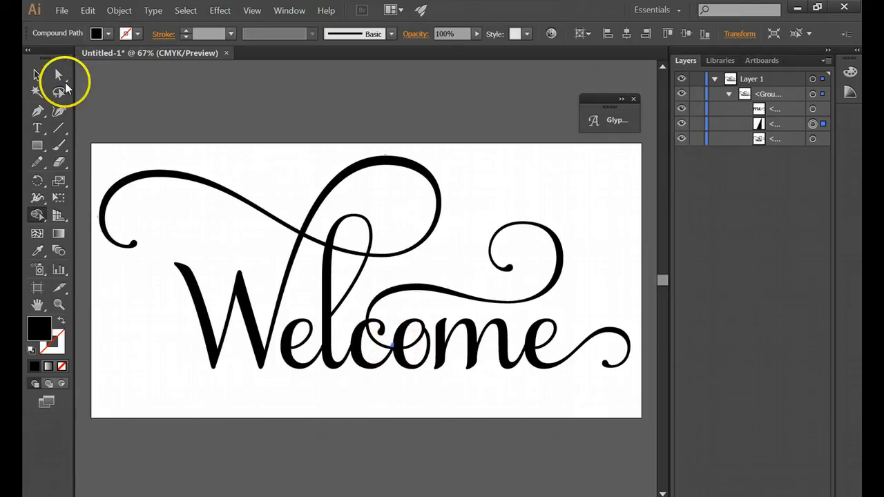
Step: Try to merge the fragment between the c and o into the "Welco" shape with the whole word selected
left_click(38, 75)
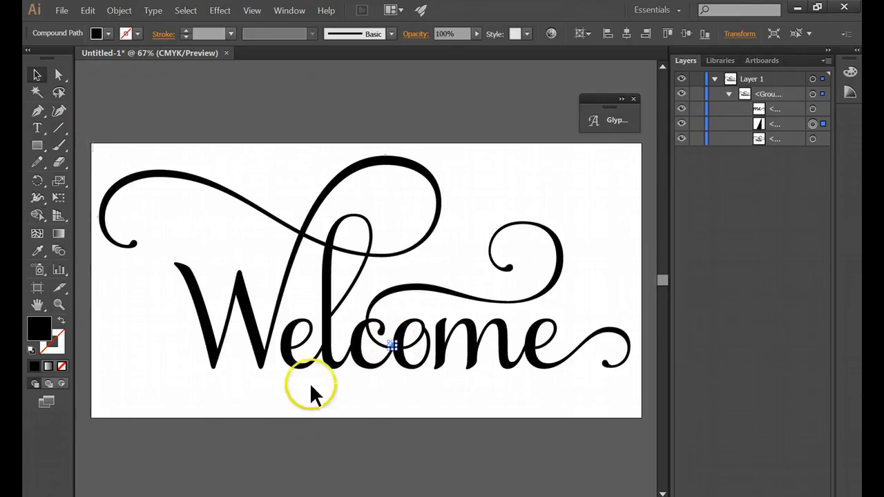
left_click(414, 338)
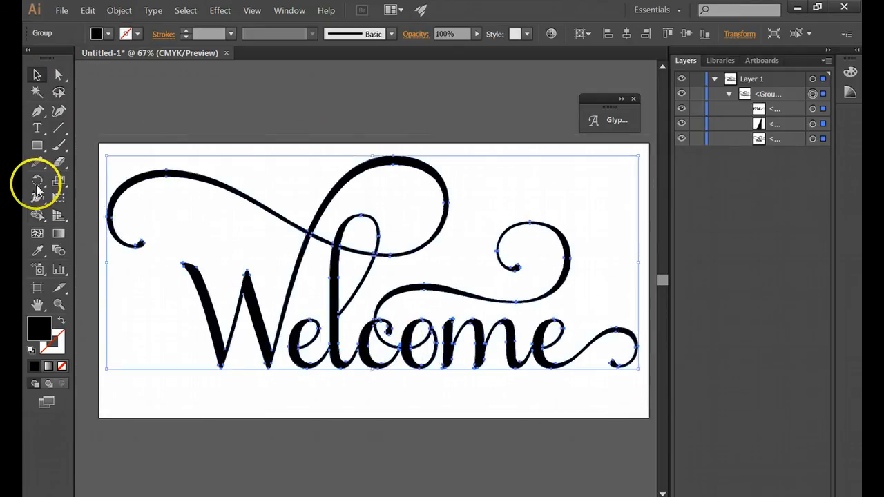
left_click(37, 215)
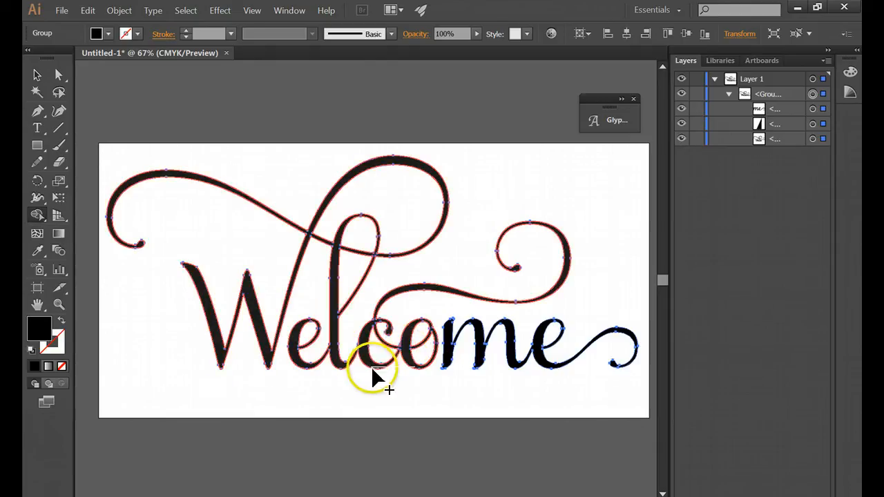
left_click(394, 365)
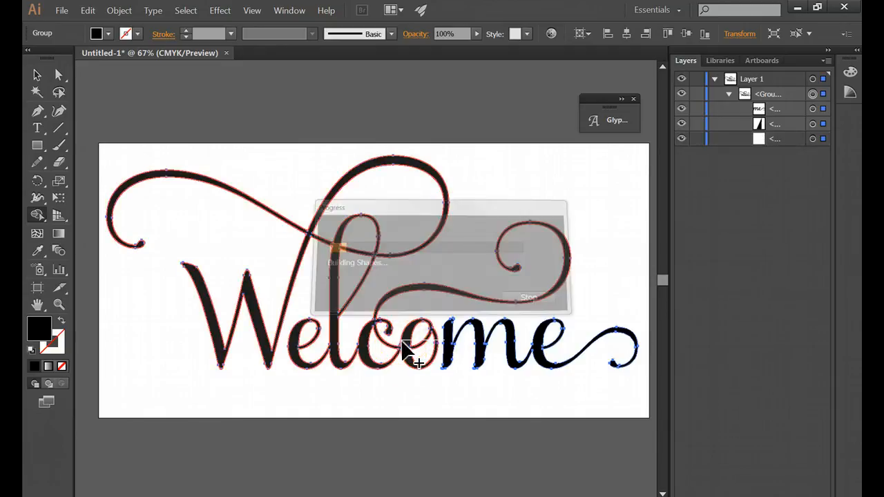
left_click(399, 353)
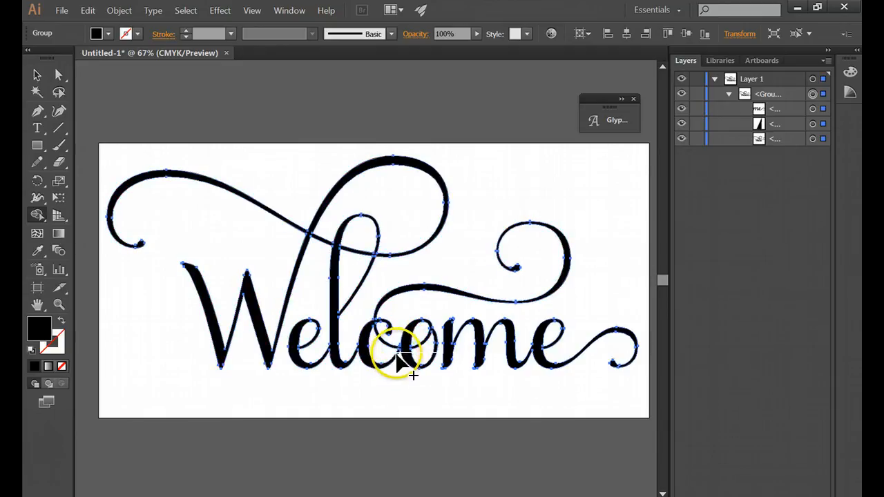
left_click(405, 343)
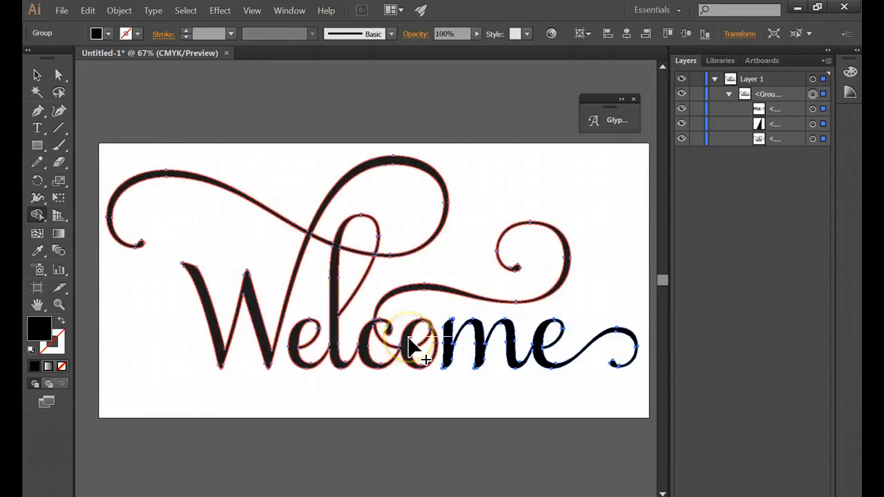
left_click(409, 343)
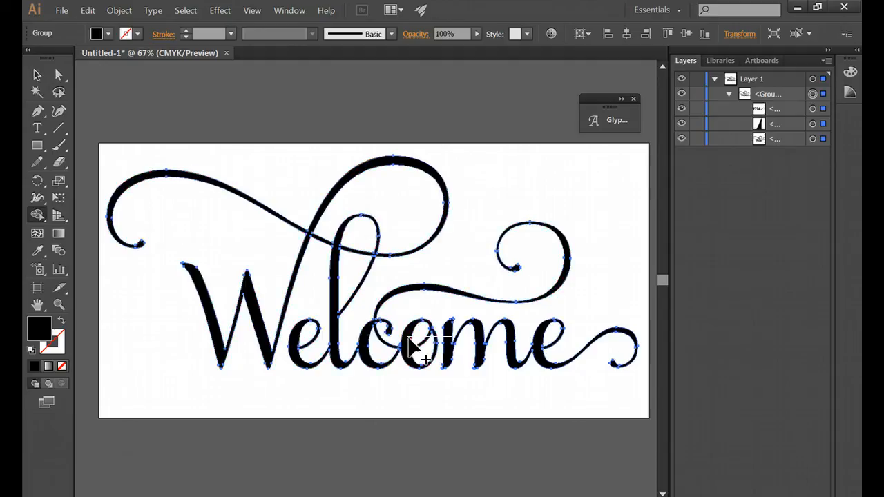
Step: Hide the "me" shape and toggle the "Welco" shape's visibility to isolate the leftover fragment between the c and o
left_click(682, 108)
left_click(682, 138)
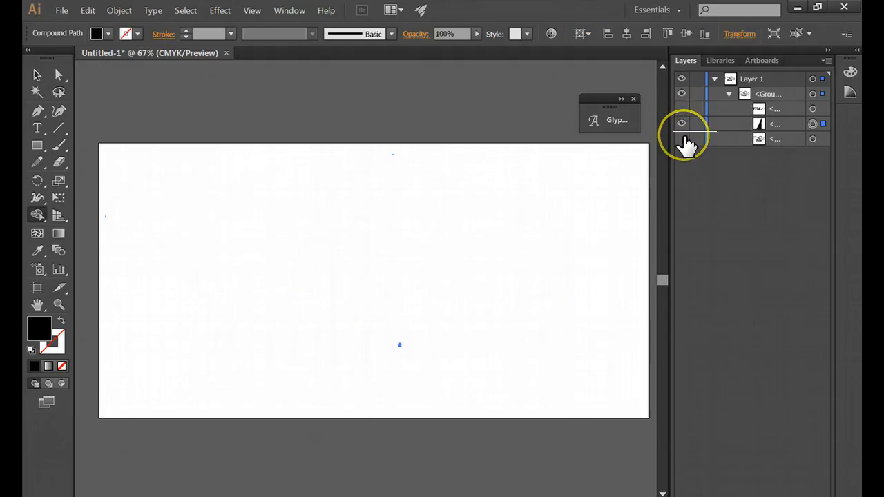
left_click(682, 139)
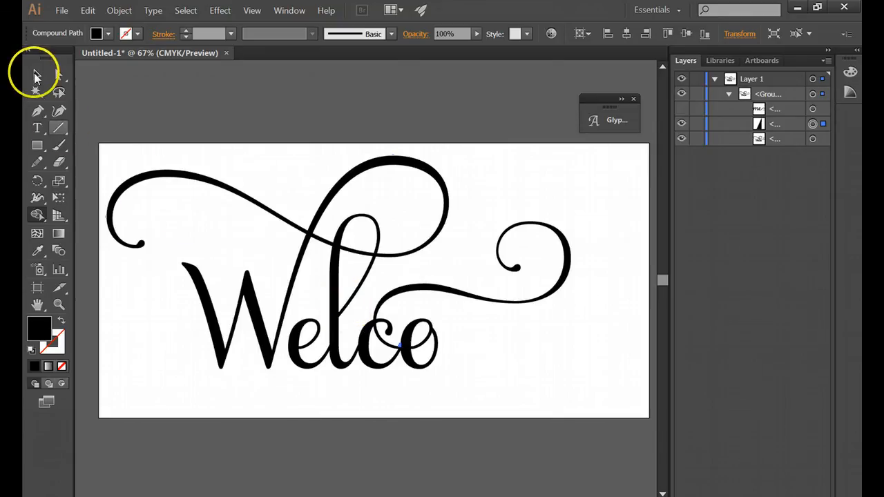
Step: Merge the fragment between the c and o into the "Welco" shape with Shape Builder, and show the "me" shape again
left_click(37, 75)
left_click(228, 193)
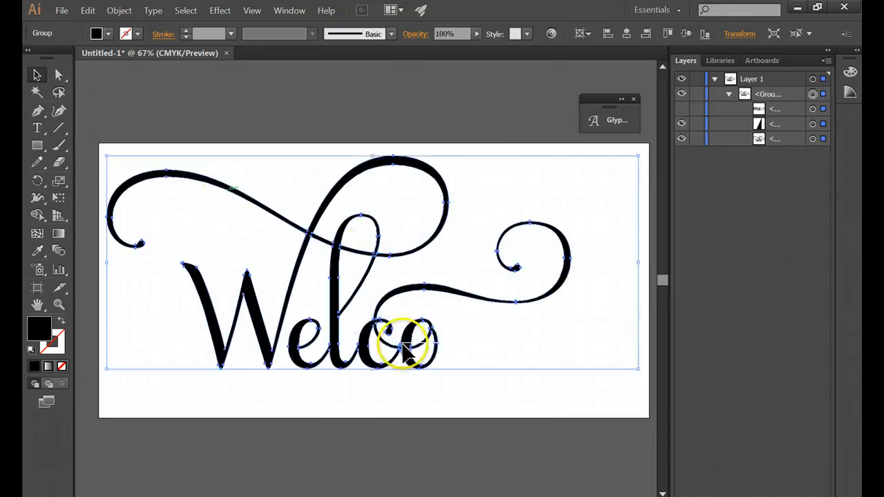
left_click(36, 215)
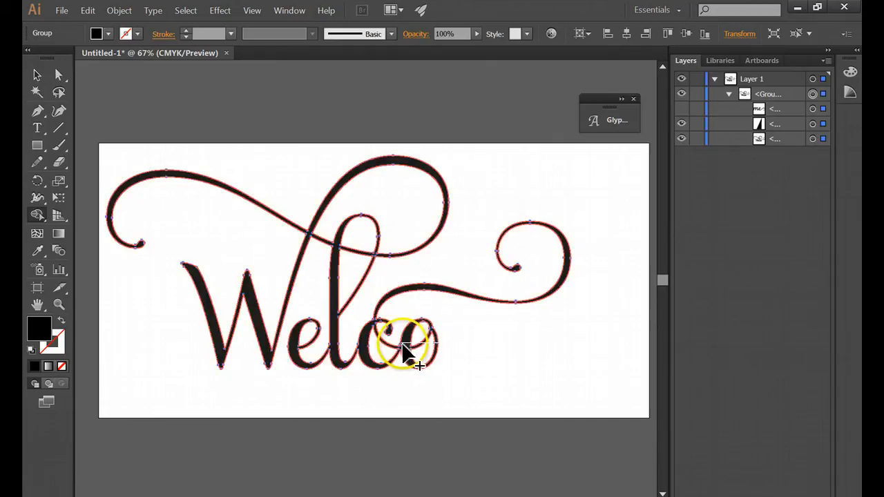
left_click(402, 354)
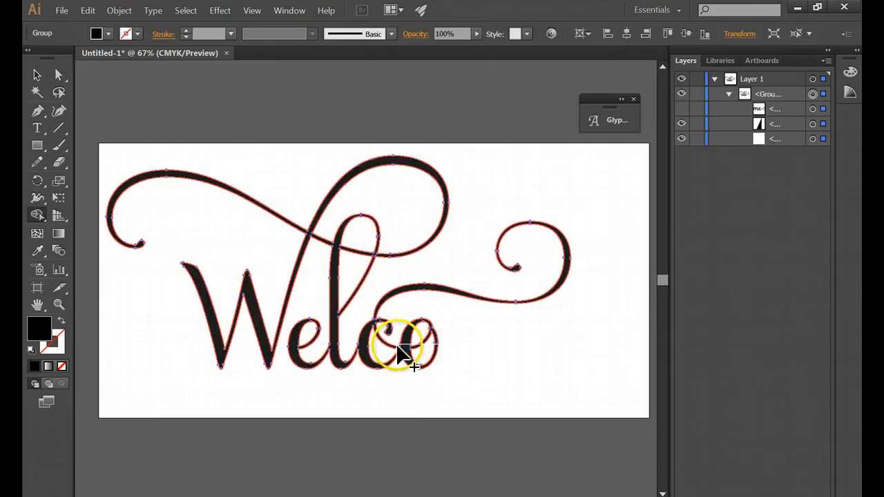
left_click(386, 338)
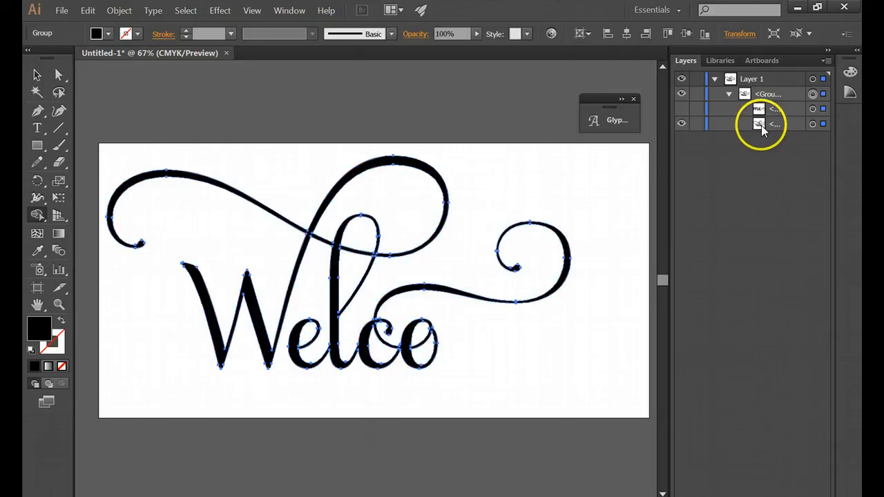
left_click(681, 109)
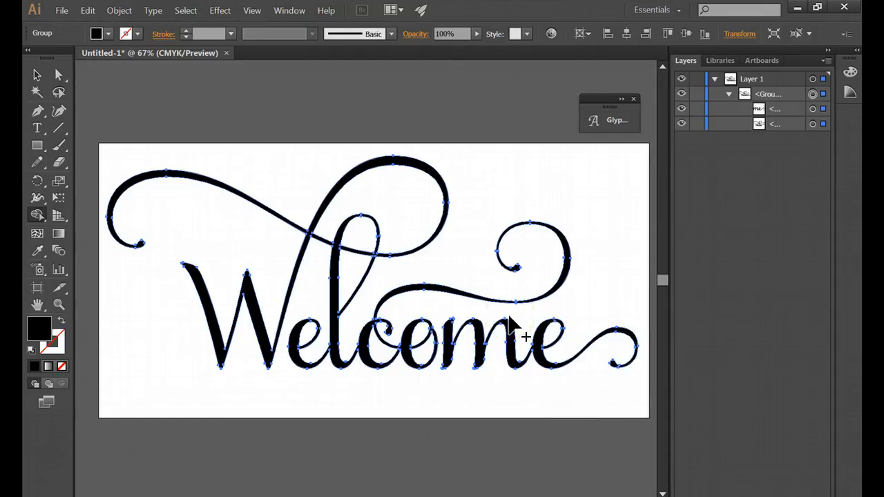
left_click(579, 284)
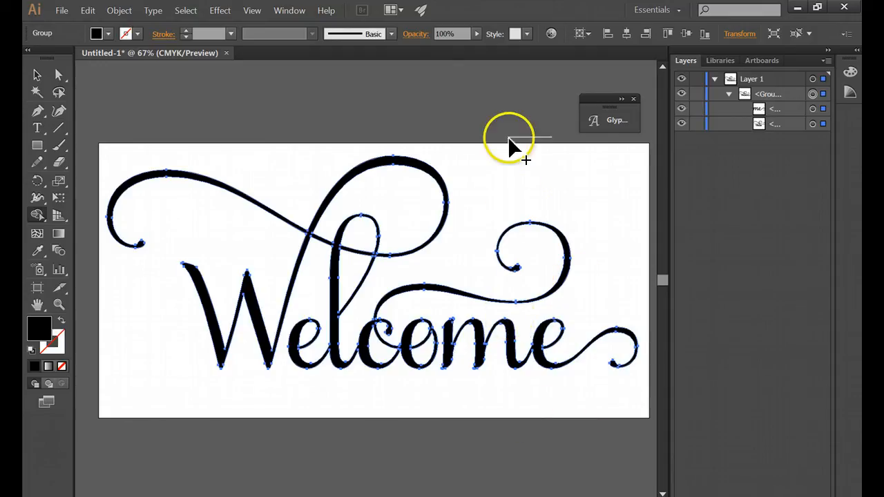
Step: Save the artwork as an SVG file named Welcome in the Friends are Family You Choose folder, using the SVG 1.1 profile
left_click(62, 10)
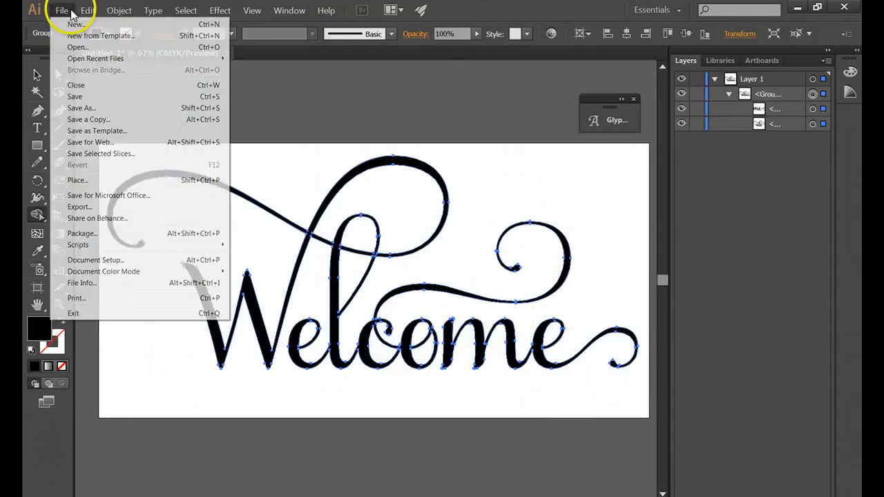
left_click(87, 108)
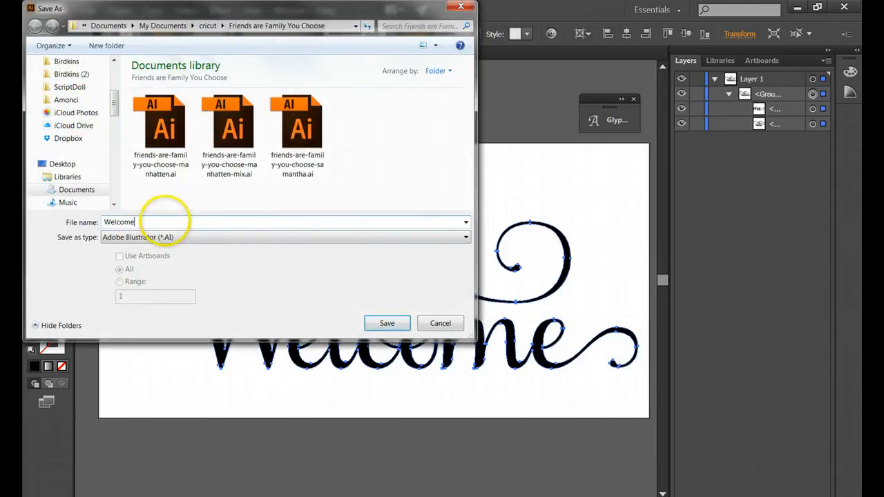
left_click(198, 238)
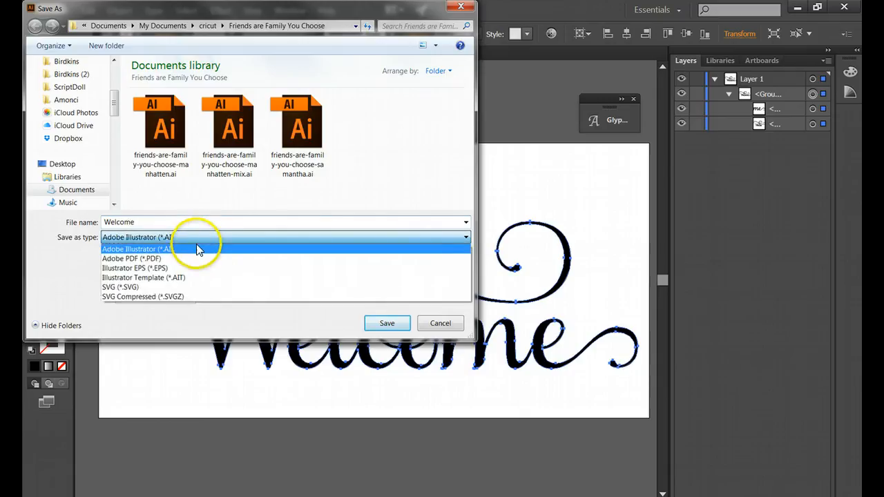
left_click(199, 289)
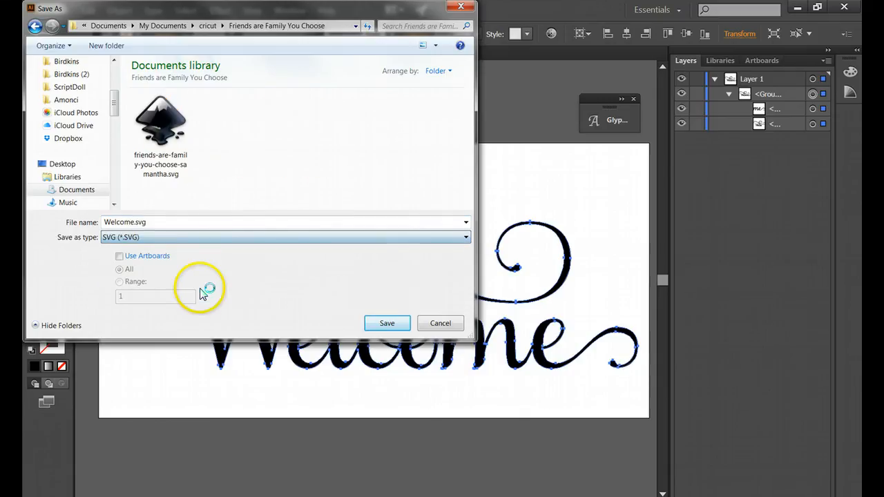
left_click(387, 325)
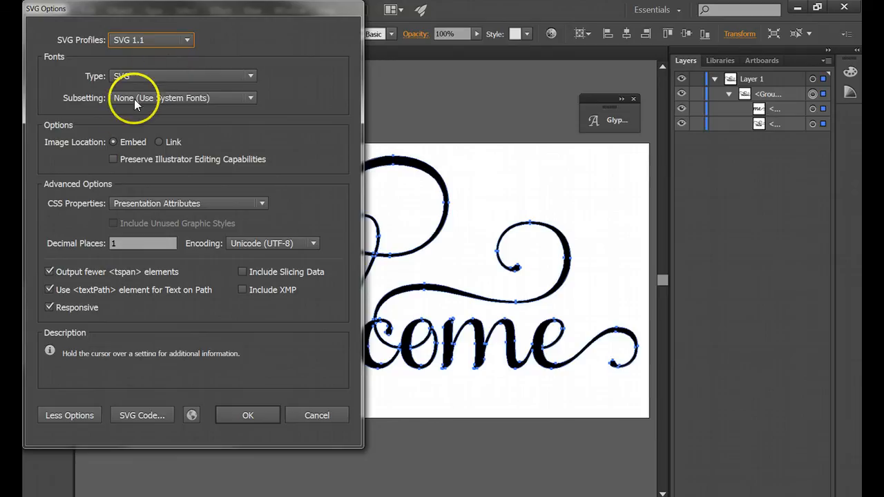
left_click(250, 417)
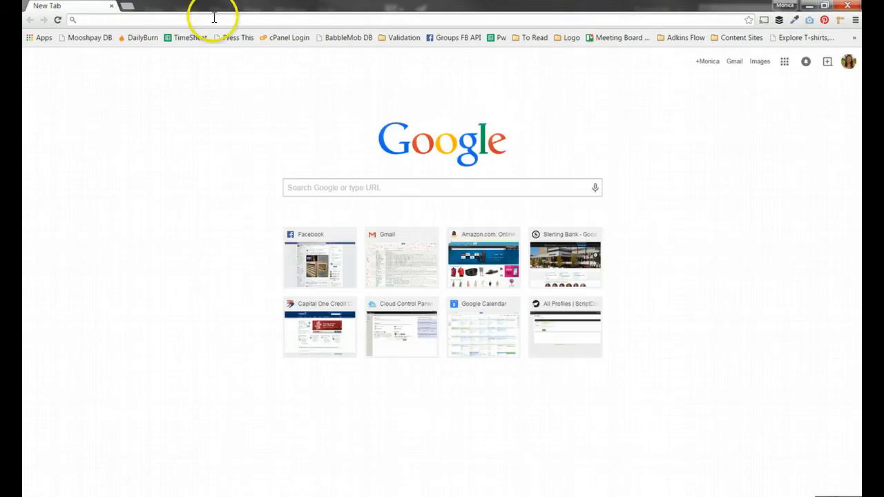
Step: Switch to the Chrome browser, open Cricut Design Space, and create a new project
type("cr")
key("Return")
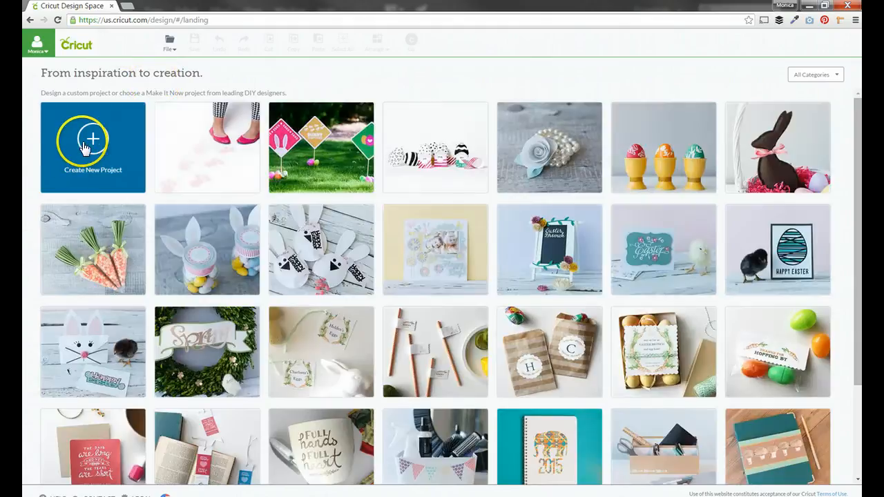
left_click(84, 148)
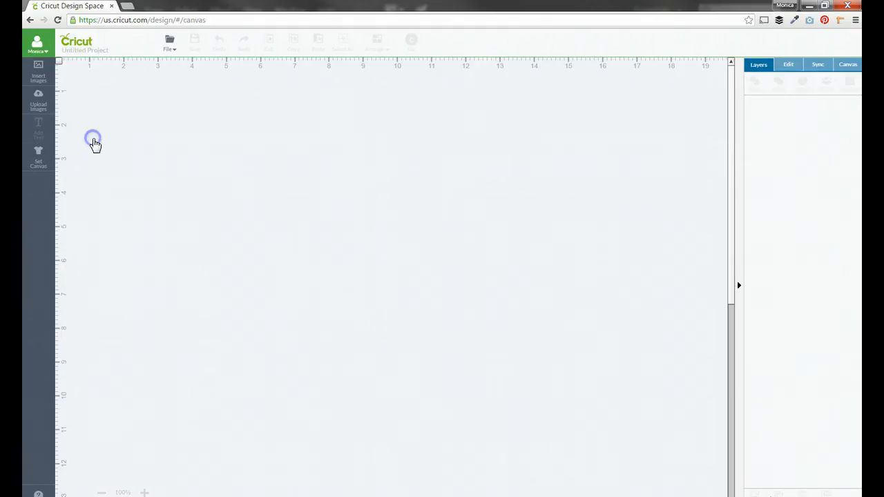
Step: Upload Welcome.svg from the Friends are Family You Choose folder as a vector image
left_click(43, 104)
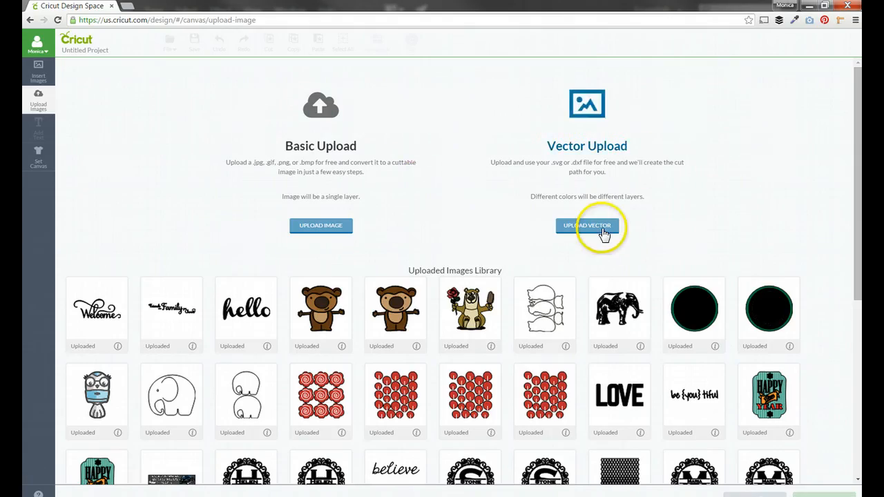
left_click(603, 232)
left_click(192, 164)
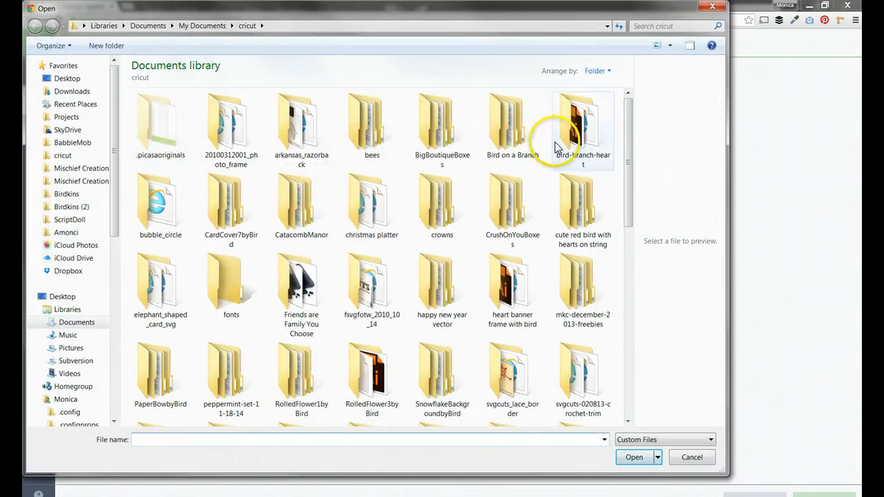
left_click(504, 297)
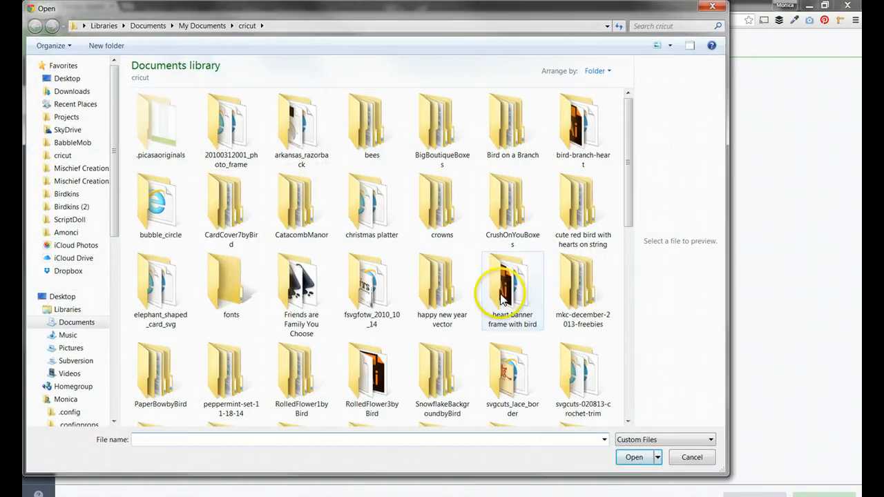
left_click(309, 300)
double_click(309, 300)
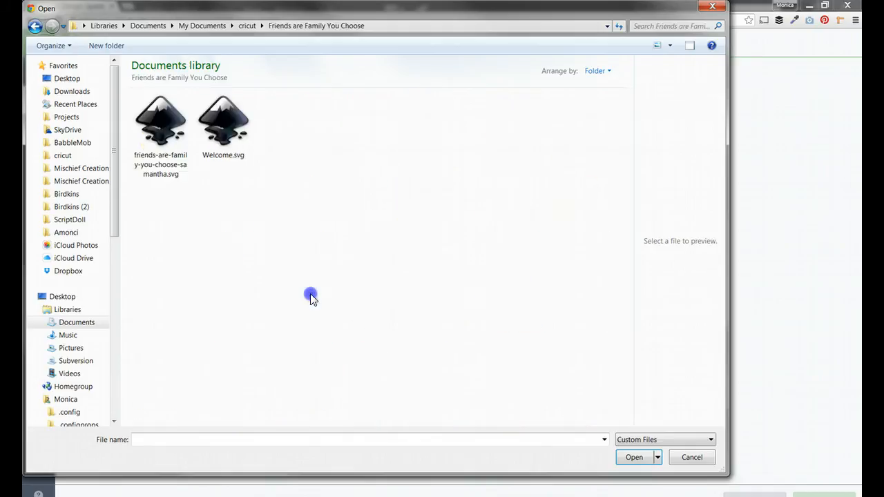
left_click(219, 125)
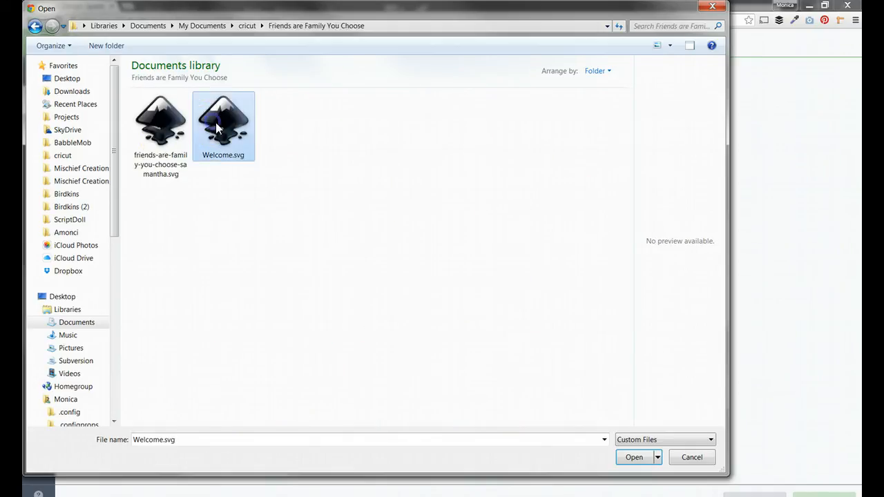
left_click(639, 457)
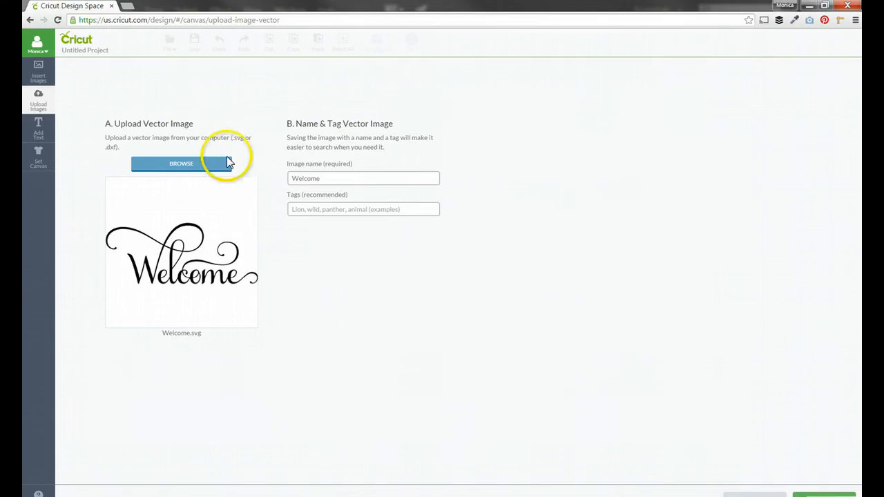
Step: Save the uploaded image with the tags "welcome, wall art" and insert it on the canvas
left_click(345, 213)
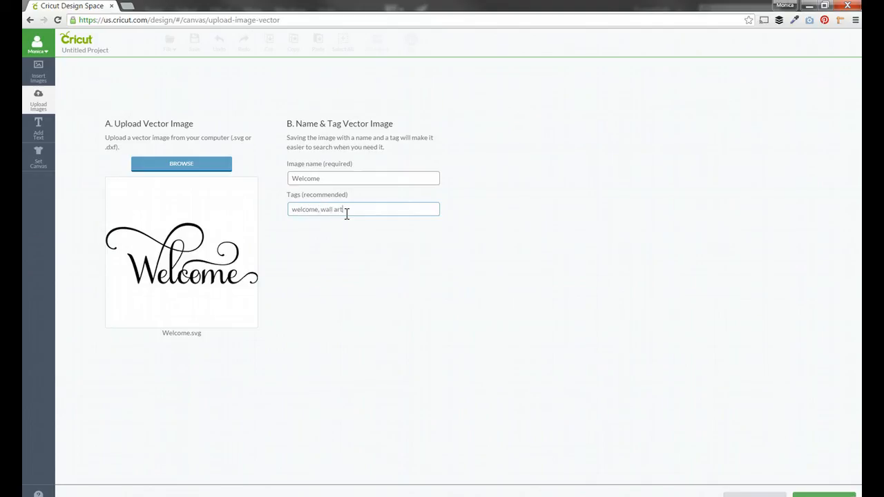
left_click(815, 495)
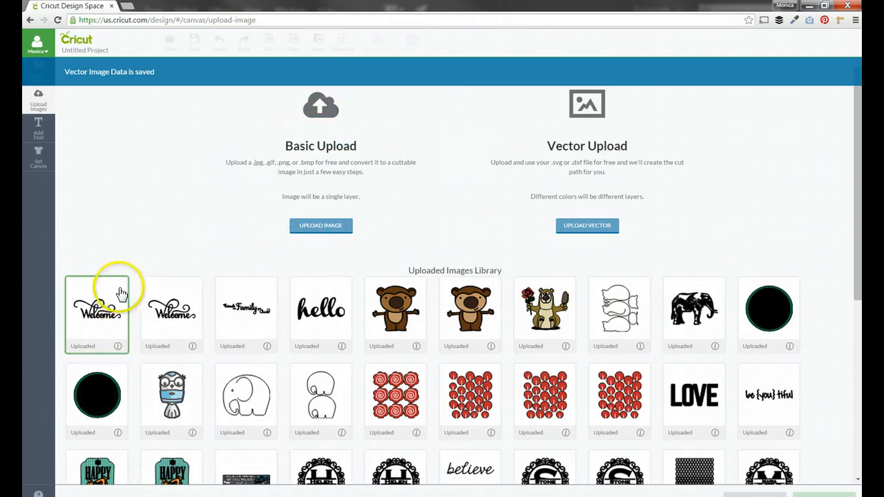
left_click(111, 294)
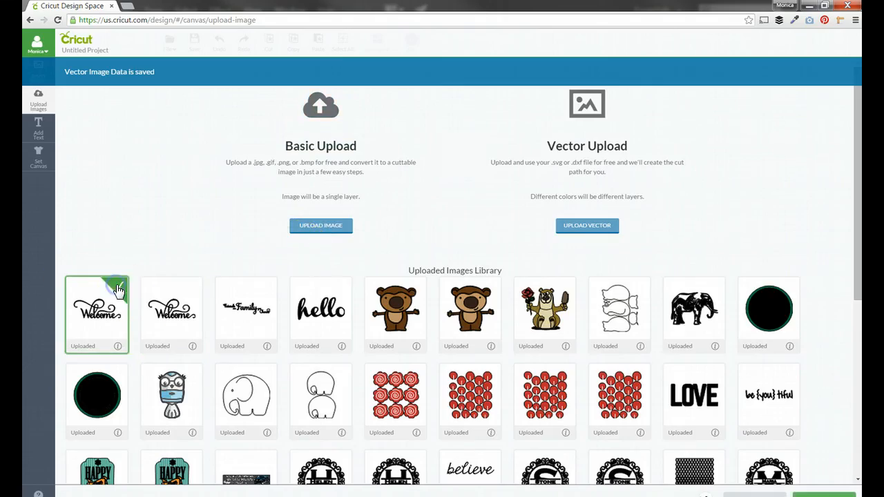
left_click(822, 495)
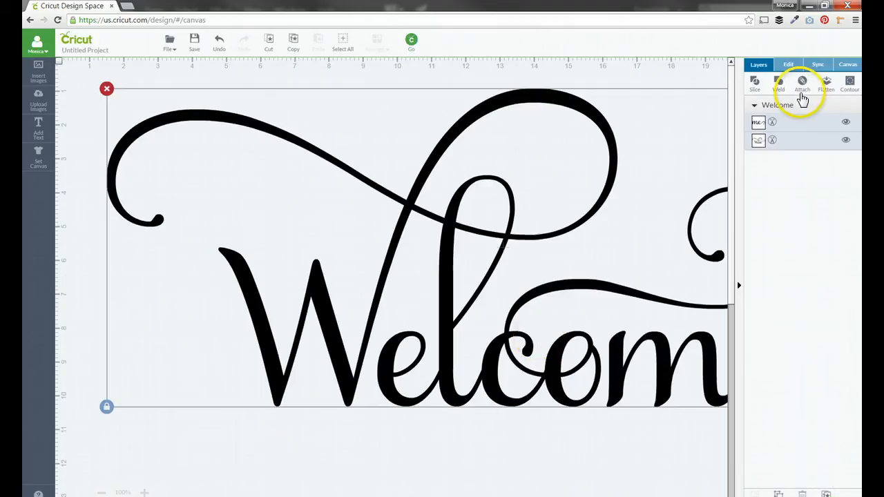
Step: Preview the cut layout of the two Welcome layers on a 12" x 24" mat and return to the canvas
left_click(411, 44)
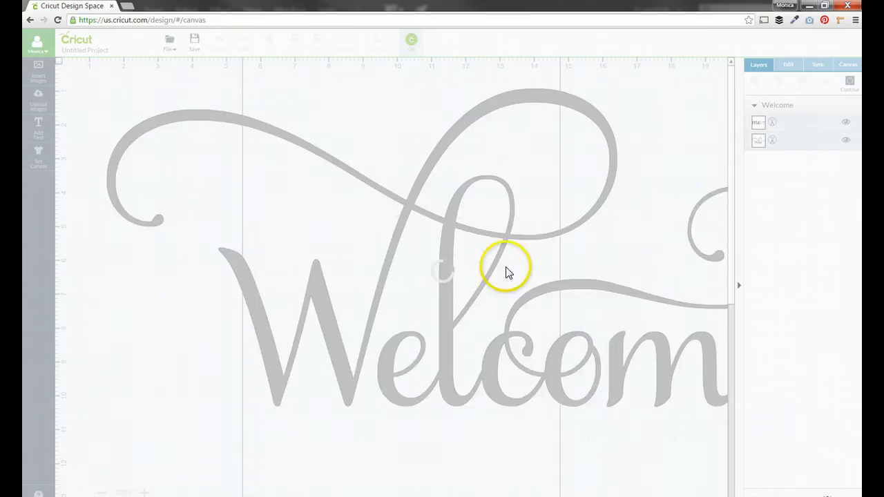
left_click(792, 72)
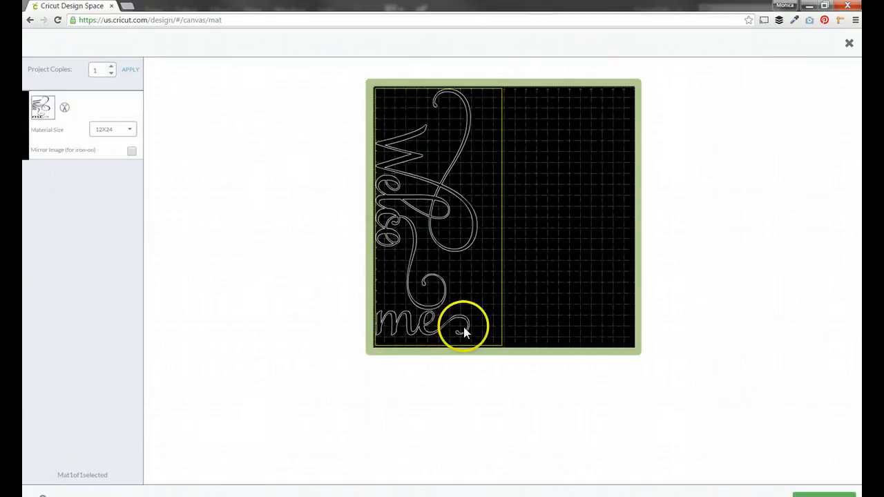
left_click(852, 54)
left_click(794, 125)
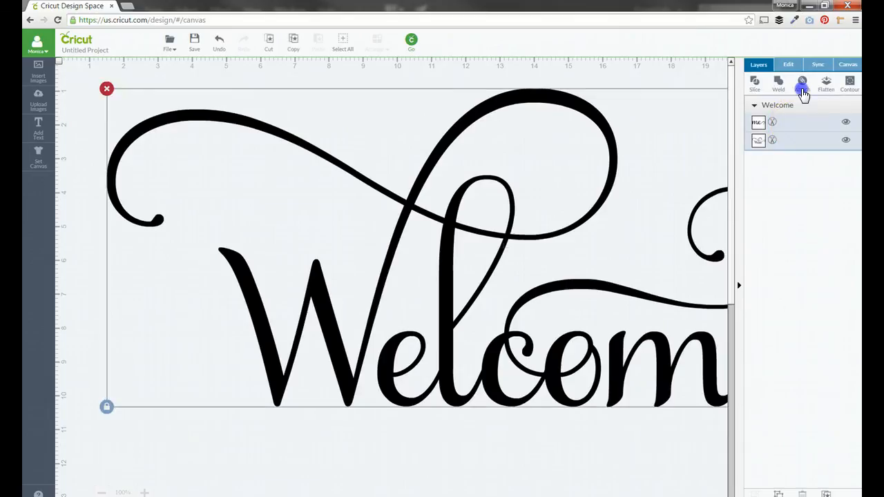
Step: Attach the two Welcome layers to each other and send the set to a 12" x 24" mat layout
left_click(801, 89)
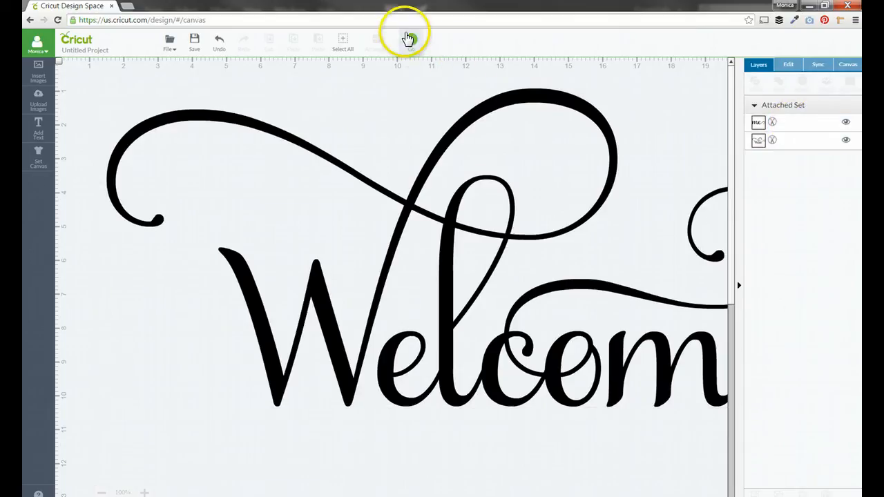
left_click(409, 39)
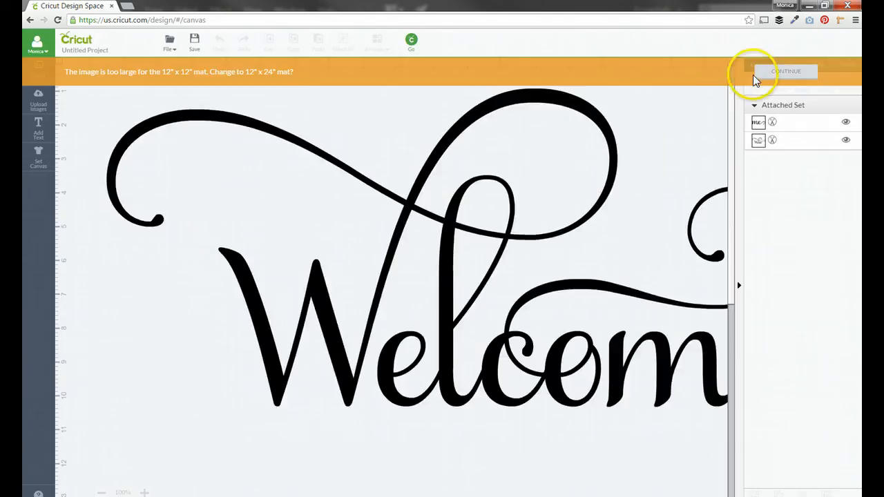
left_click(786, 75)
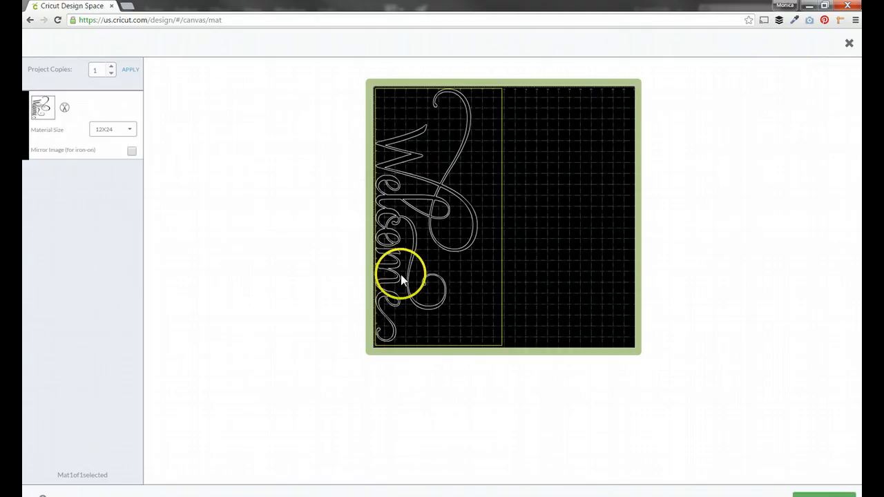